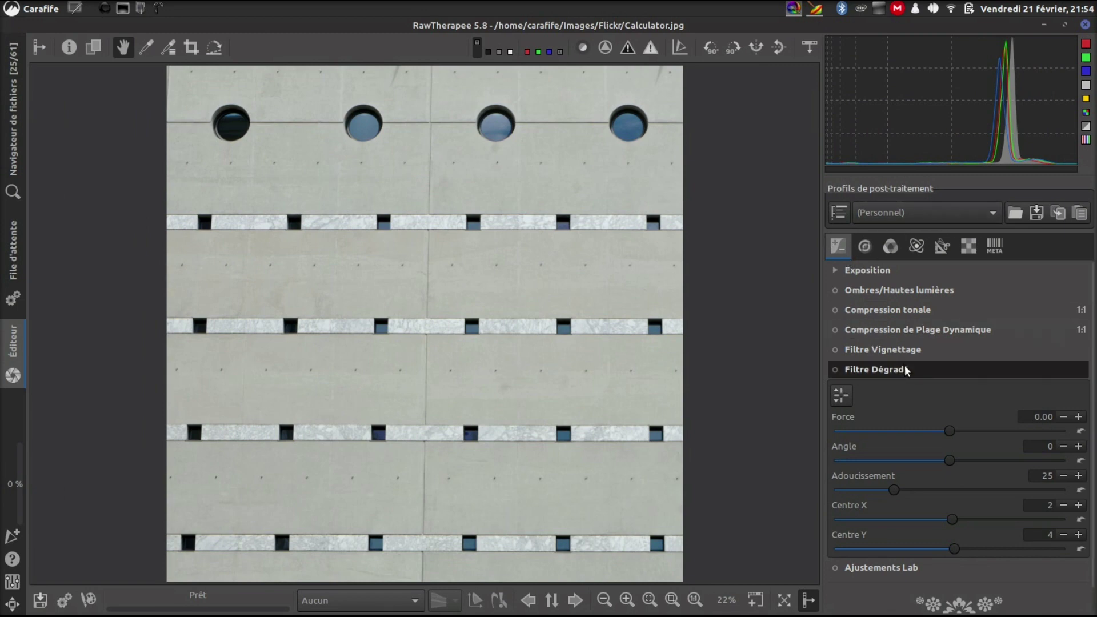
Step: Switch to ART to view its Filtre Dégradé settings, and return to RawTherapee
left_click(816, 9)
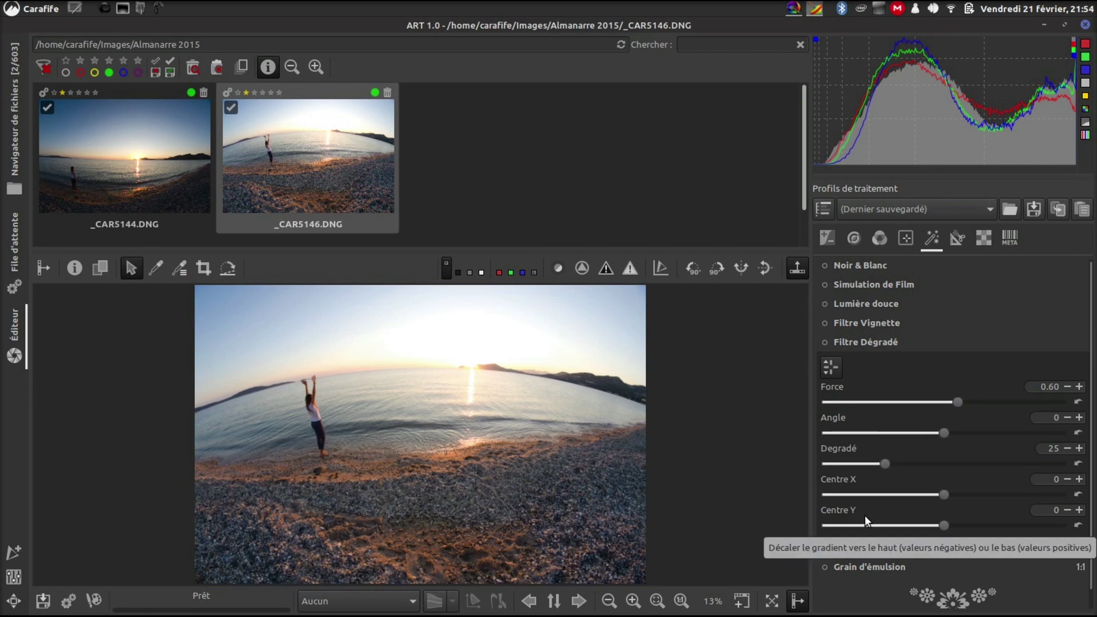
left_click(793, 8)
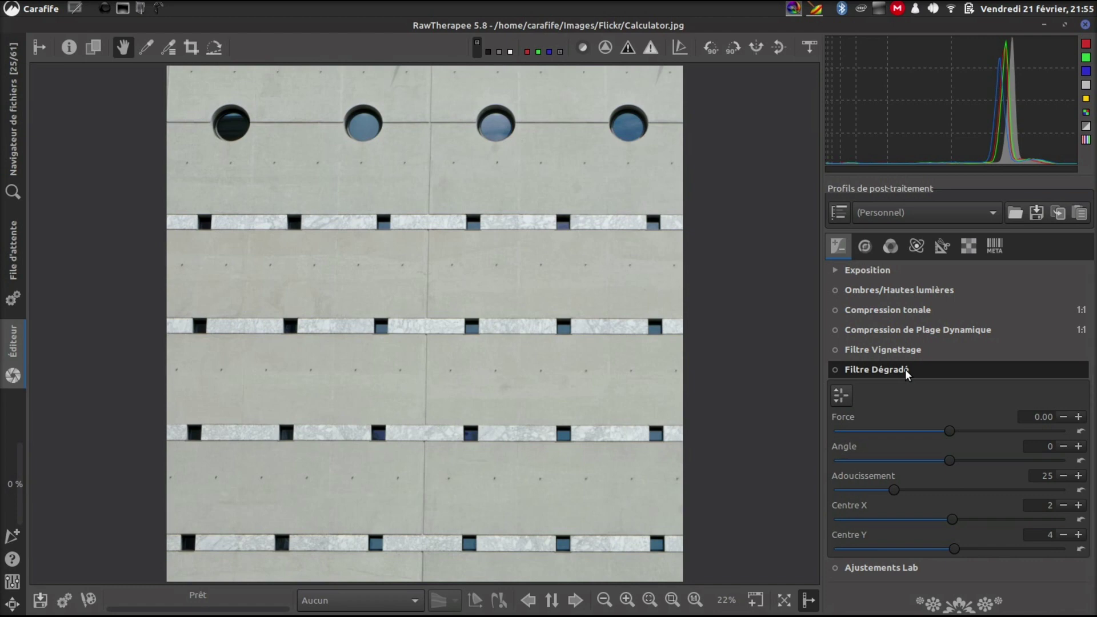
Step: Enable the Filtre Dégradé, show its guides on the image and move the gradient's centre to X 1, Y 1
left_click(834, 369)
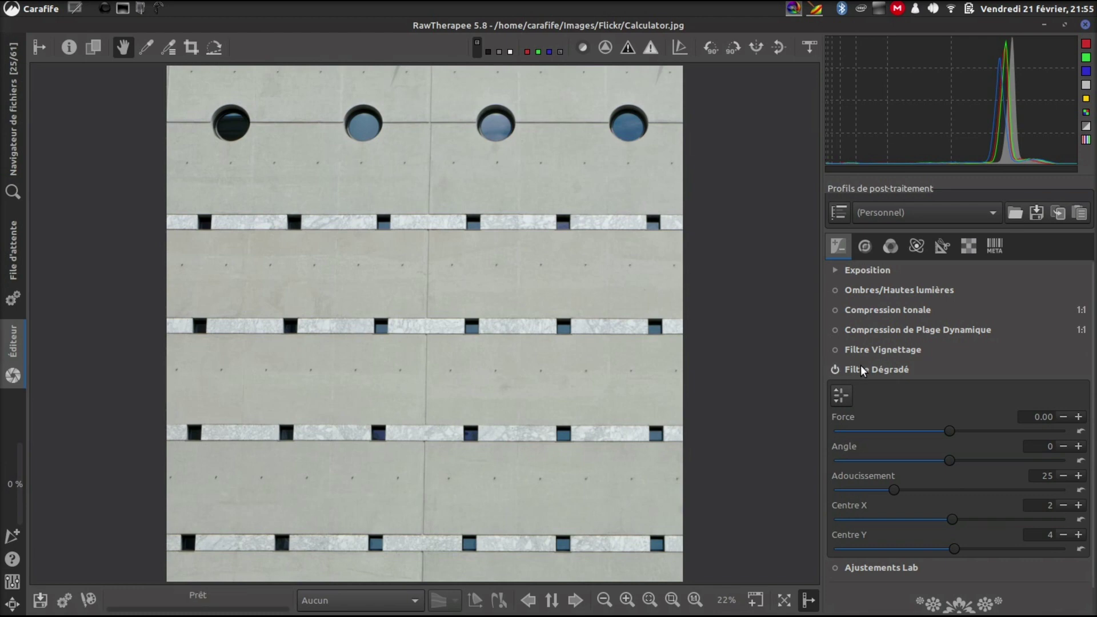
left_click(842, 391)
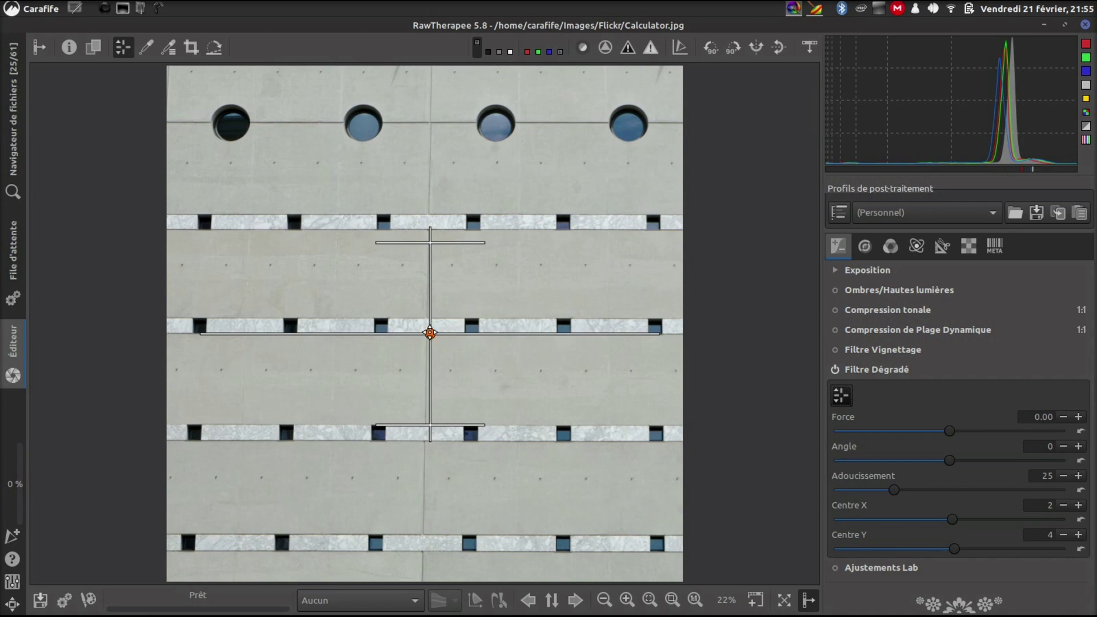
mouse_move(429, 333)
left_mouse_down()
mouse_move(424, 285)
mouse_move(484, 262)
mouse_move(354, 308)
mouse_move(426, 311)
mouse_move(429, 326)
left_mouse_up()
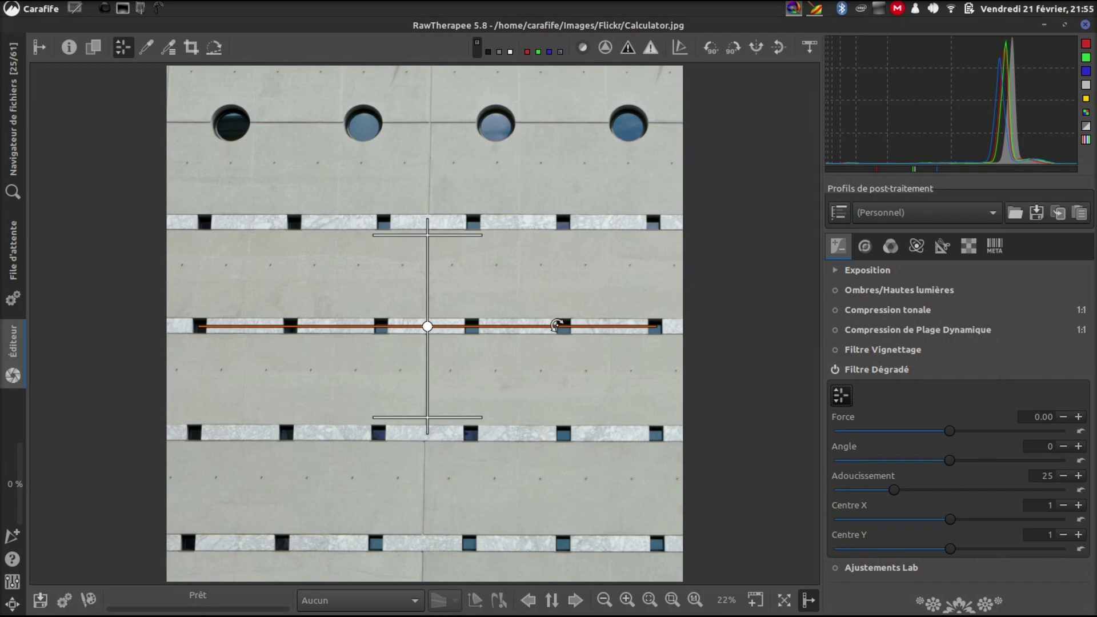
mouse_move(558, 320)
left_mouse_down()
mouse_move(540, 289)
mouse_move(558, 326)
left_mouse_up()
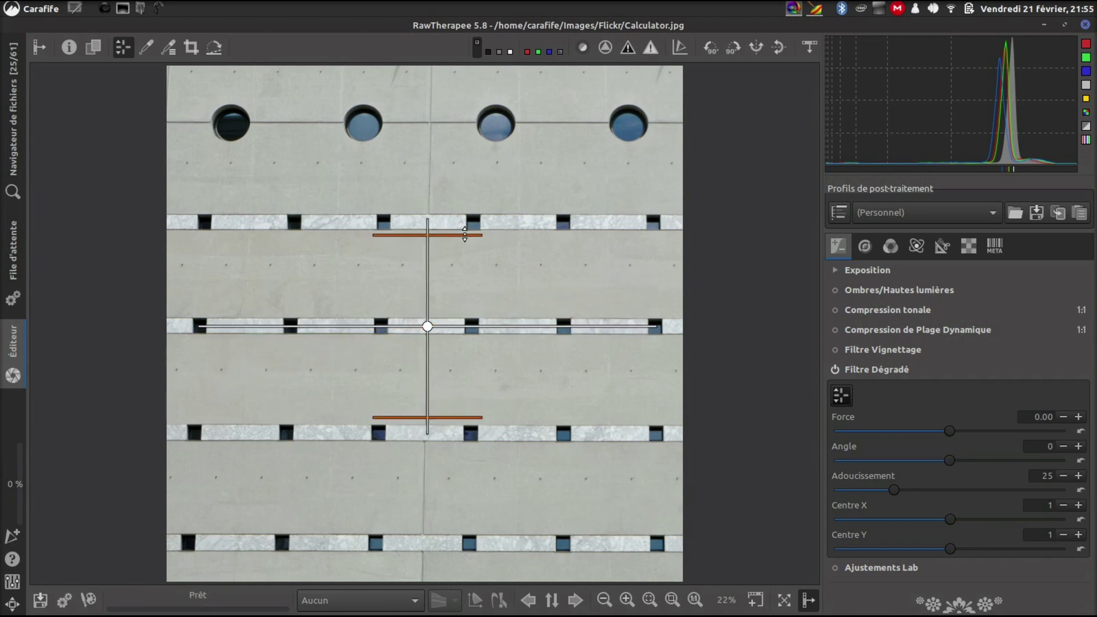
Step: Try Adoucissement values of 43 and 53 and an Angle of -3, and reset both settings to their defaults
left_click_drag(464, 235, 465, 167)
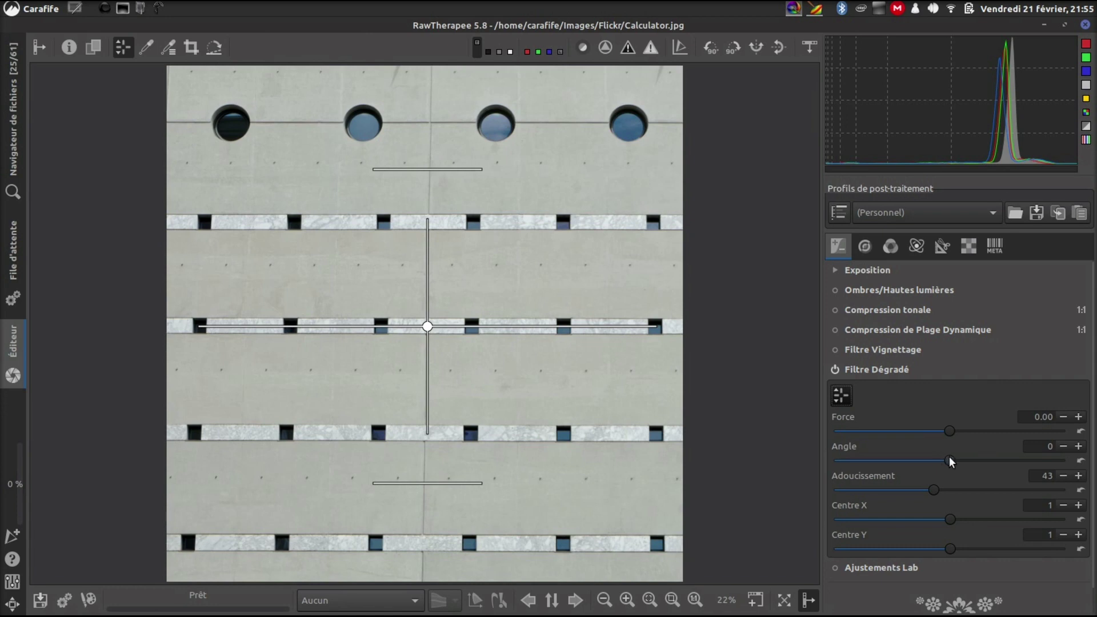
mouse_move(948, 456)
left_mouse_down()
mouse_move(934, 454)
mouse_move(947, 452)
left_mouse_up()
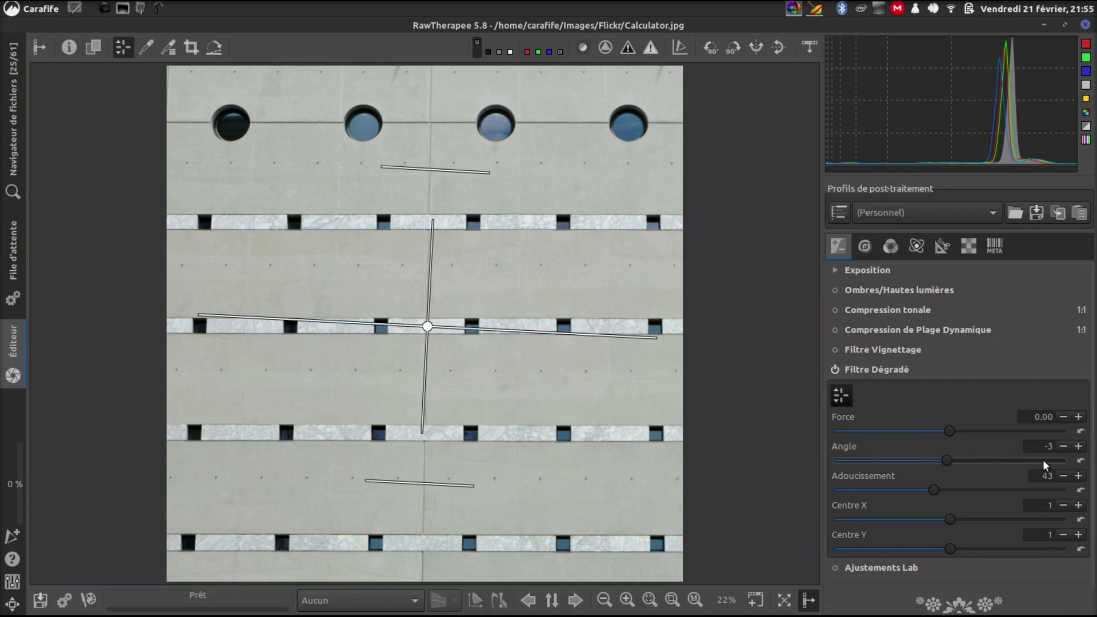
left_click(1081, 460)
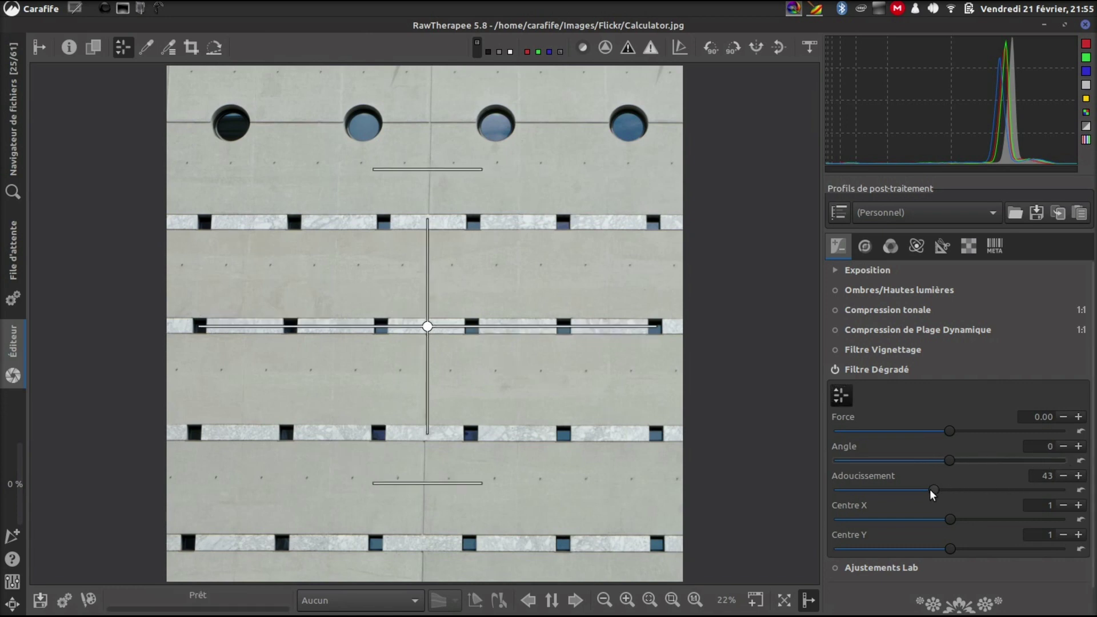
left_click_drag(933, 490, 957, 484)
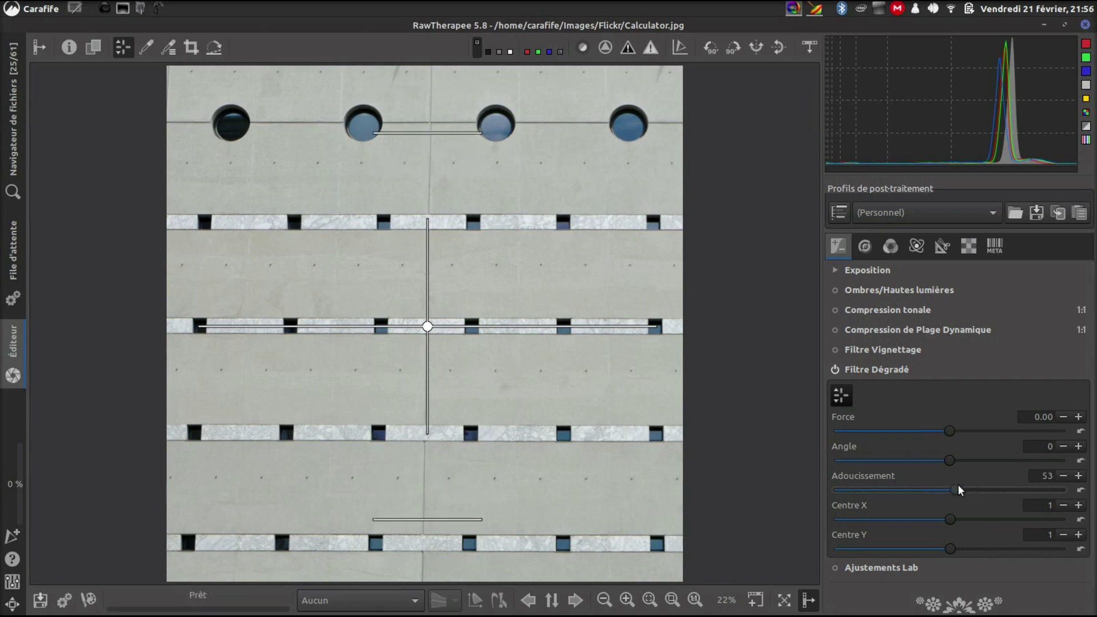
left_click(1080, 490)
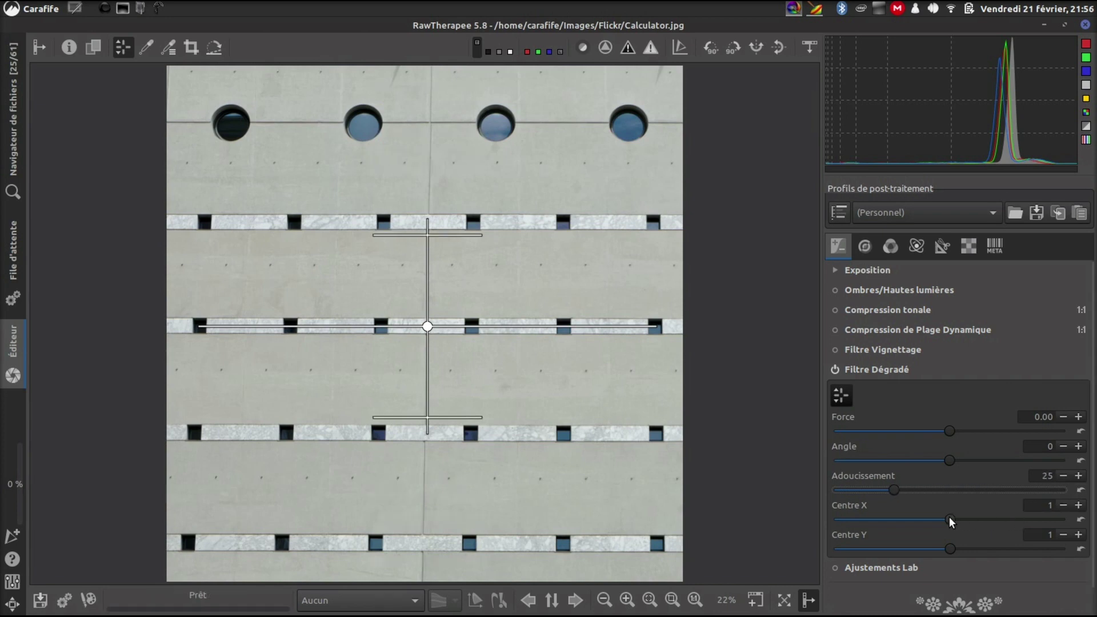
Step: Set the gradient's Centre X and Centre Y to 0
mouse_move(948, 516)
left_mouse_down()
mouse_move(933, 512)
mouse_move(954, 512)
left_mouse_up()
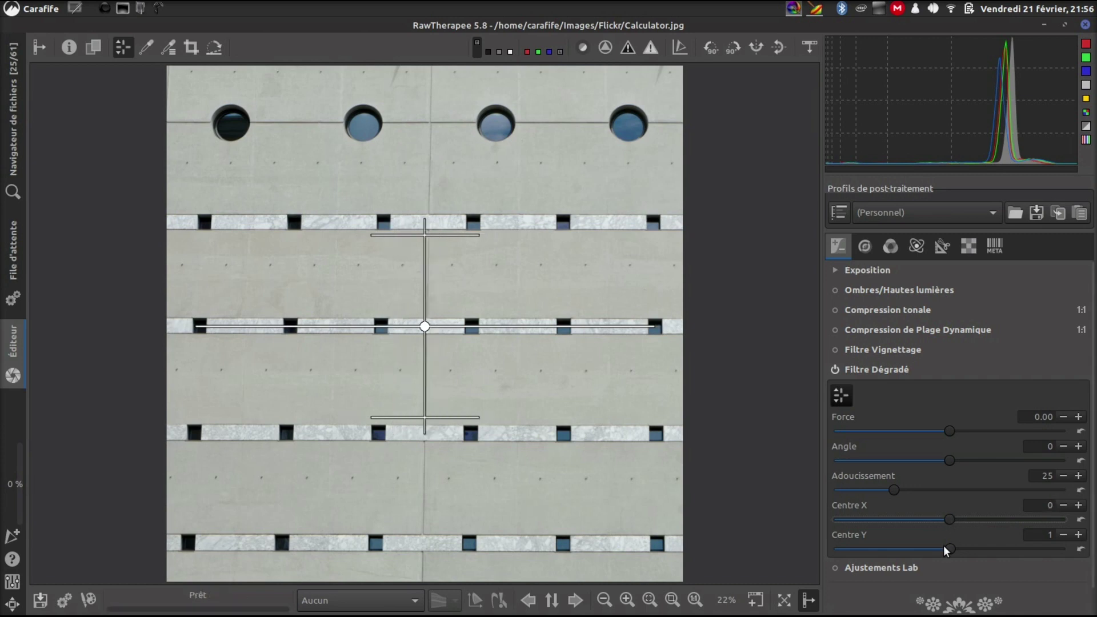
mouse_move(949, 545)
left_mouse_down()
mouse_move(974, 544)
mouse_move(923, 541)
mouse_move(936, 544)
left_mouse_up()
left_click(1080, 549)
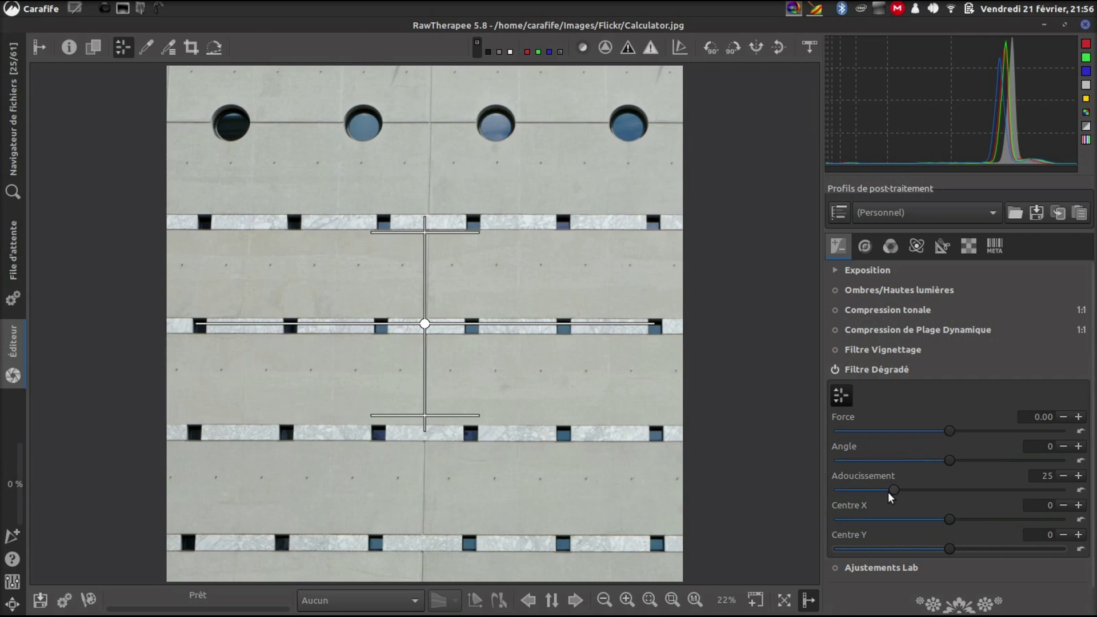
Step: Set the Adoucissement to 0 and the Force to 5.00, and raise the Adoucissement to soften the hard transition
left_click_drag(892, 488, 830, 487)
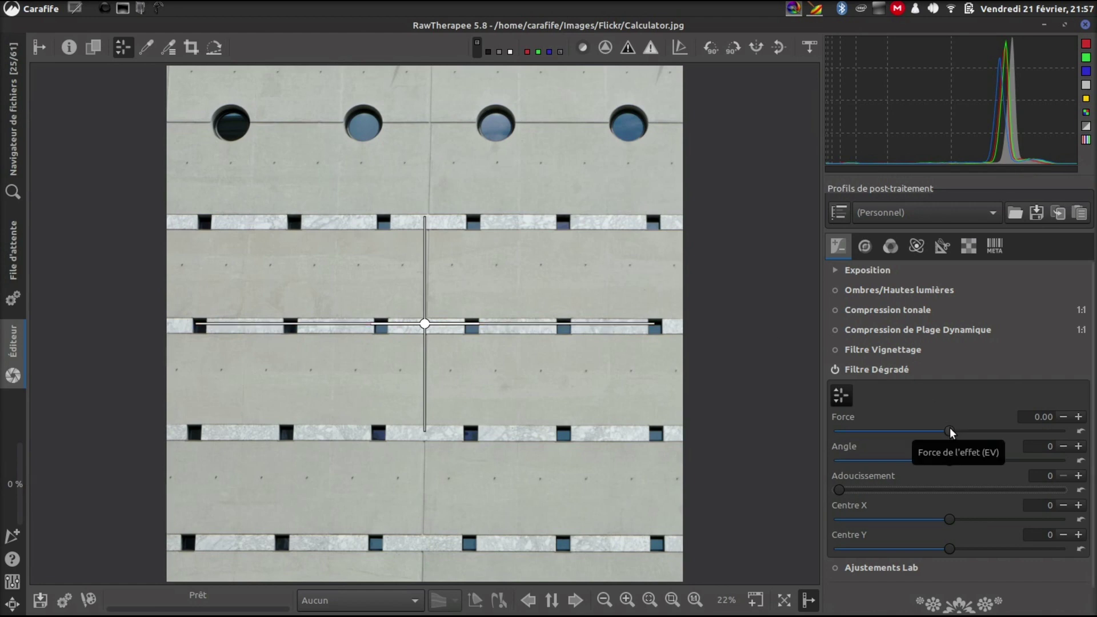
left_click_drag(950, 428, 1071, 429)
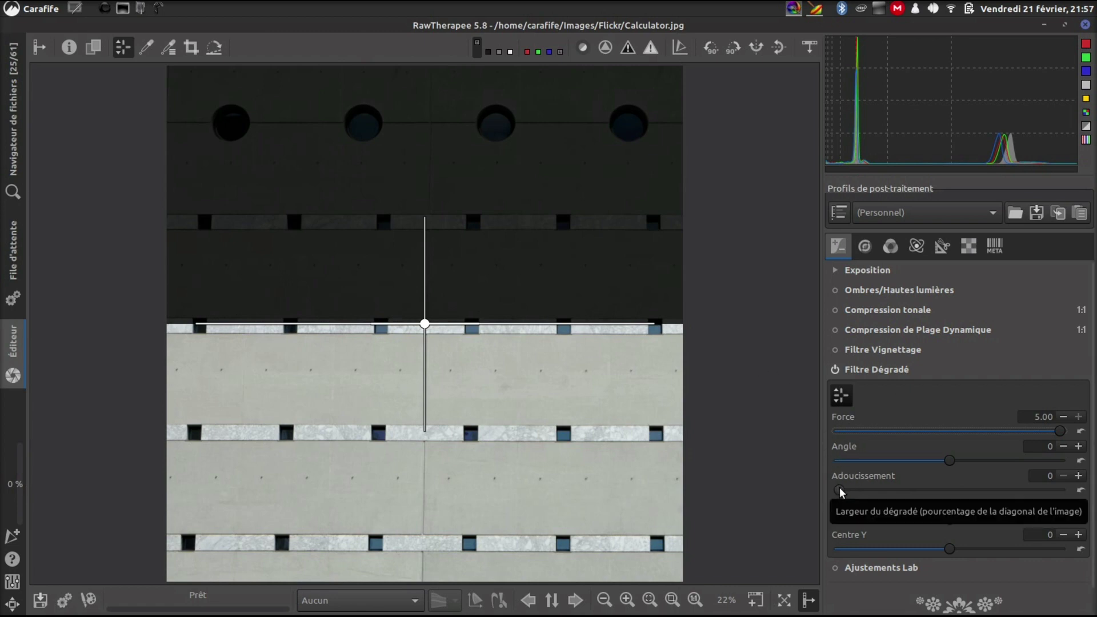
left_click_drag(839, 490, 953, 484)
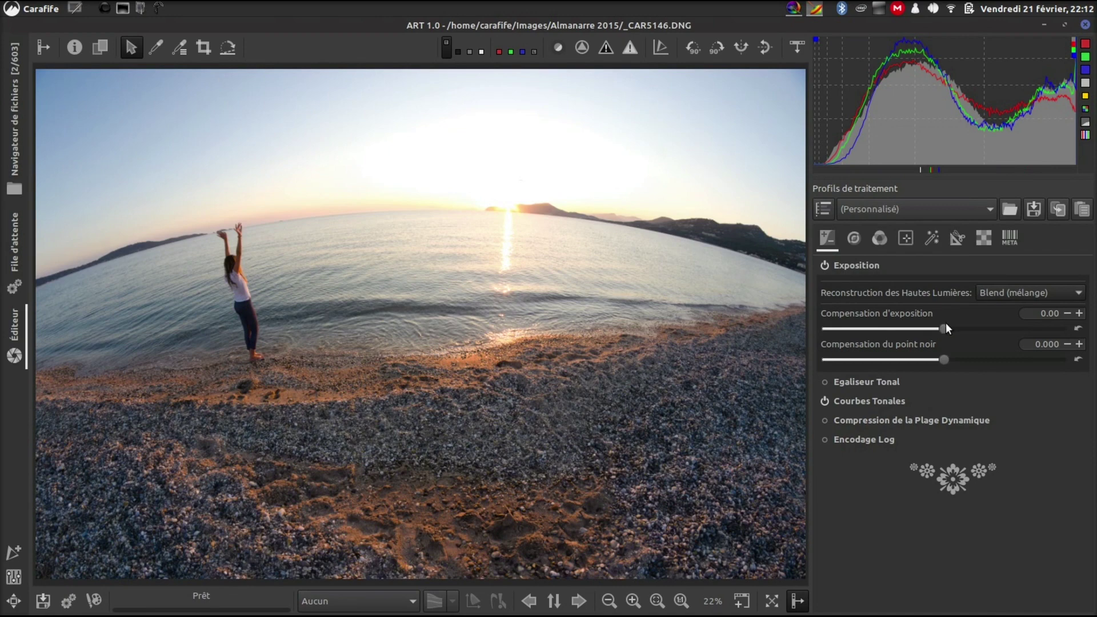
Step: In ART, try an exposure compensation of 0.54 on the beach photo _CAR5146.DNG and reset it
left_click_drag(941, 328, 980, 327)
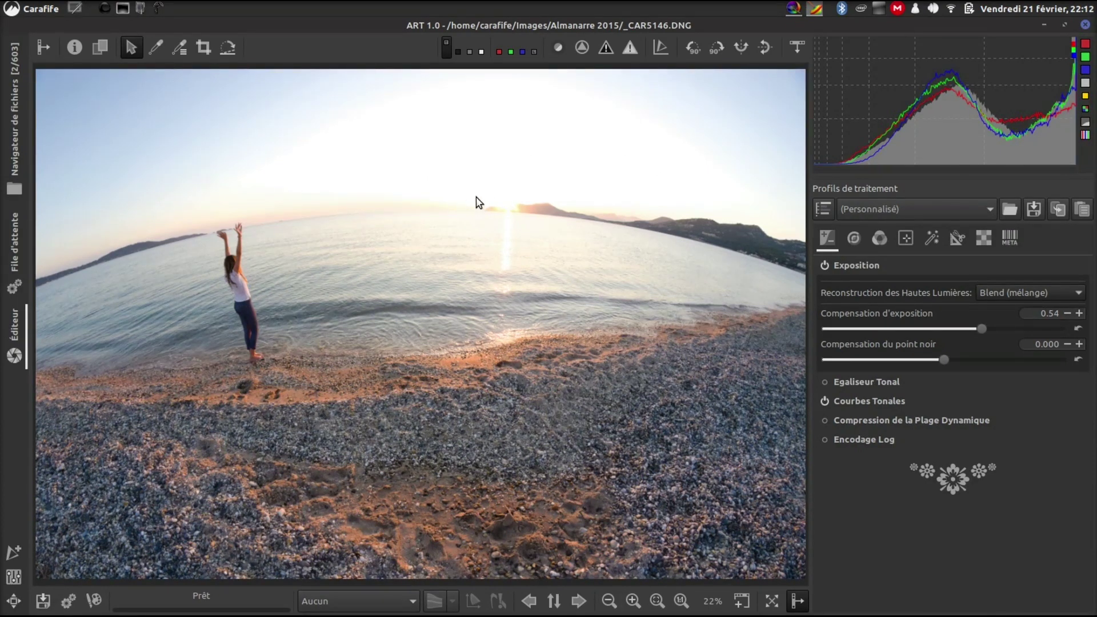
left_click(1076, 329)
Step: Enable the Filtre Dégradé on the beach photo, show its guides and move the centre to X 4, Y -20
left_click(932, 237)
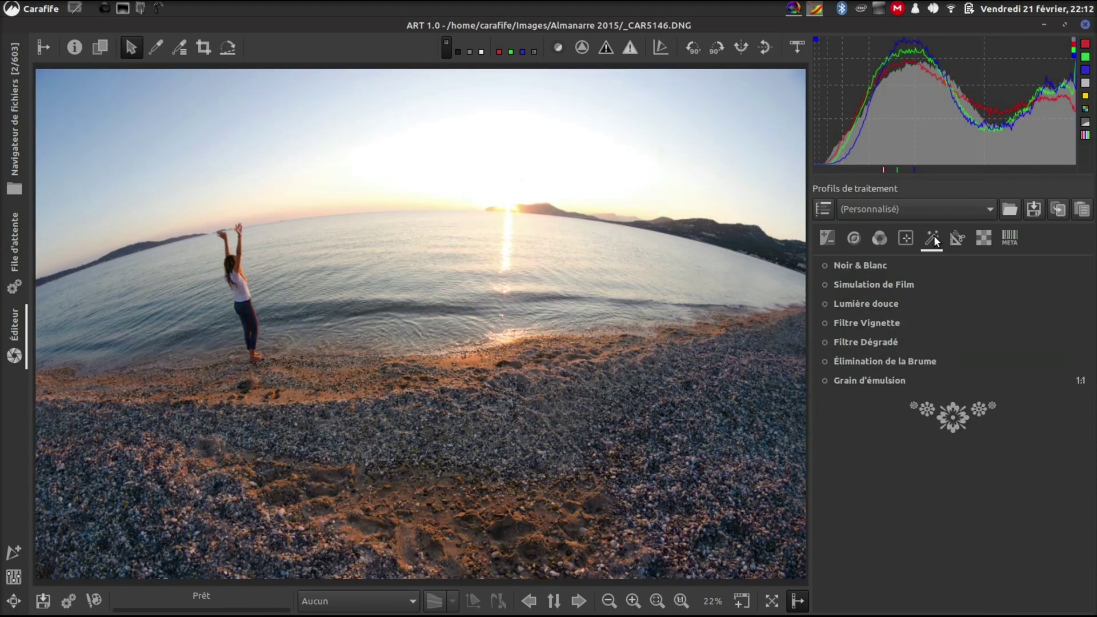
left_click(885, 342)
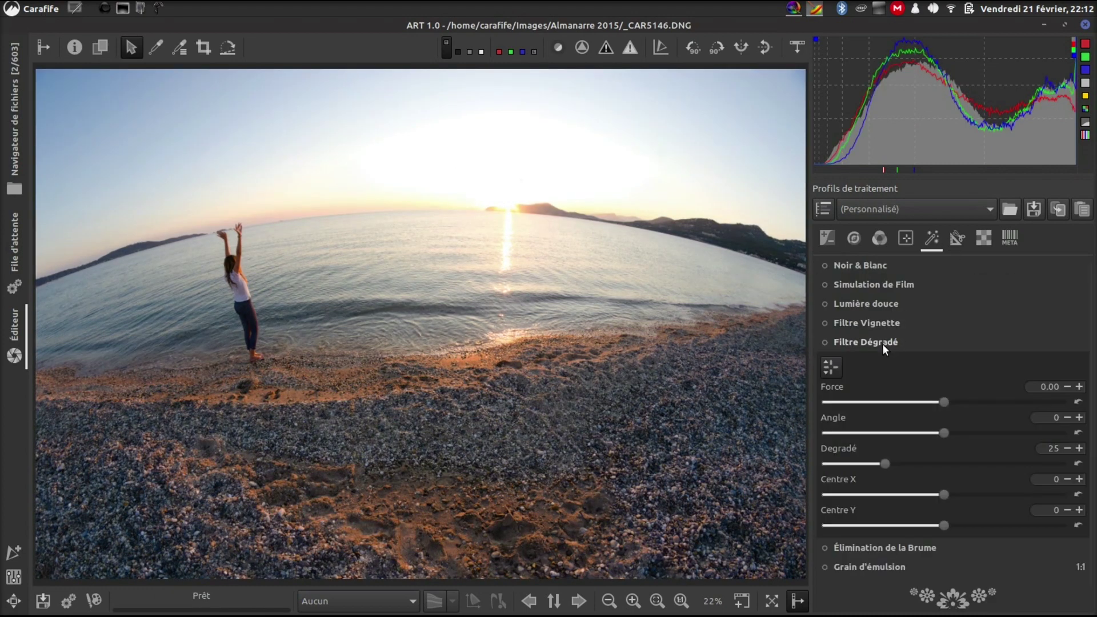
left_click(823, 341)
left_click(830, 367)
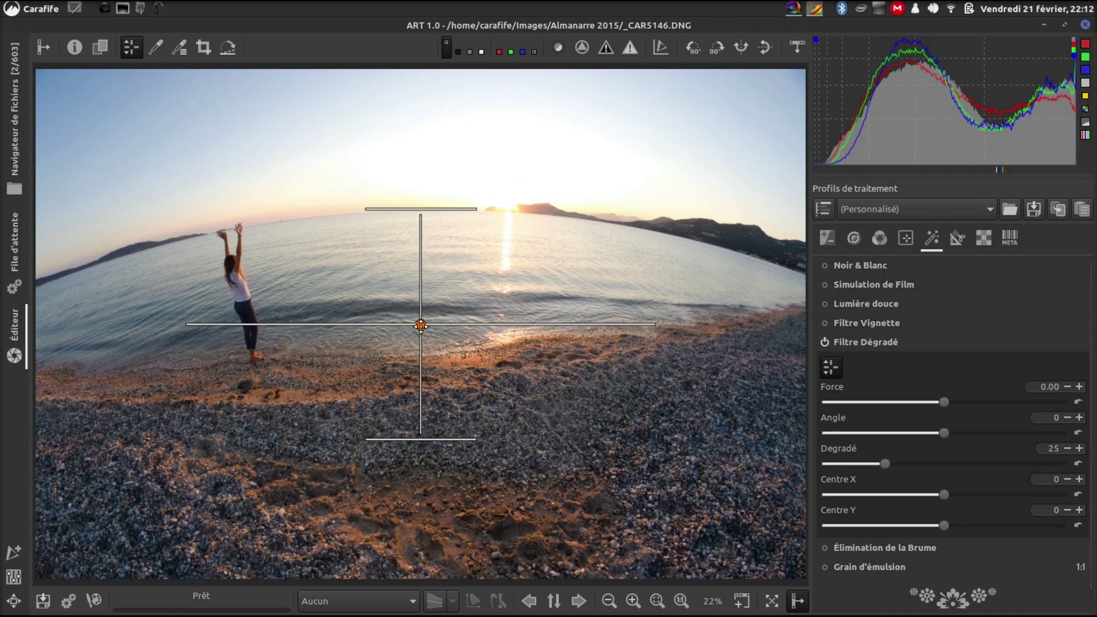
left_click_drag(420, 325, 435, 273)
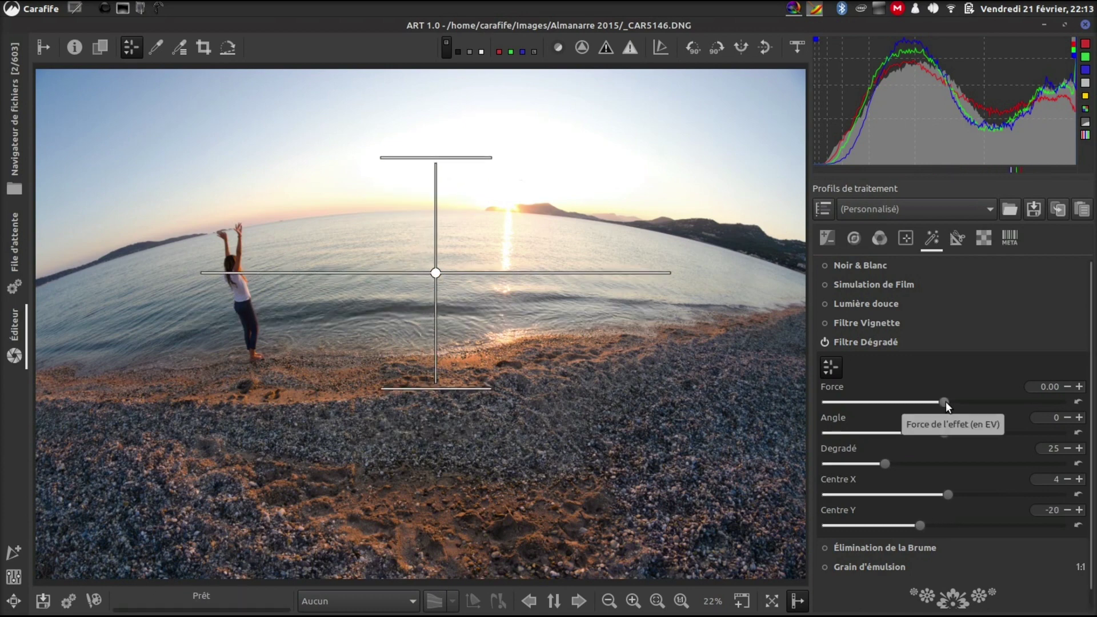
Step: Set the graduated filter's Force to 1.78 and its Degradé to 39
left_click_drag(945, 401, 988, 399)
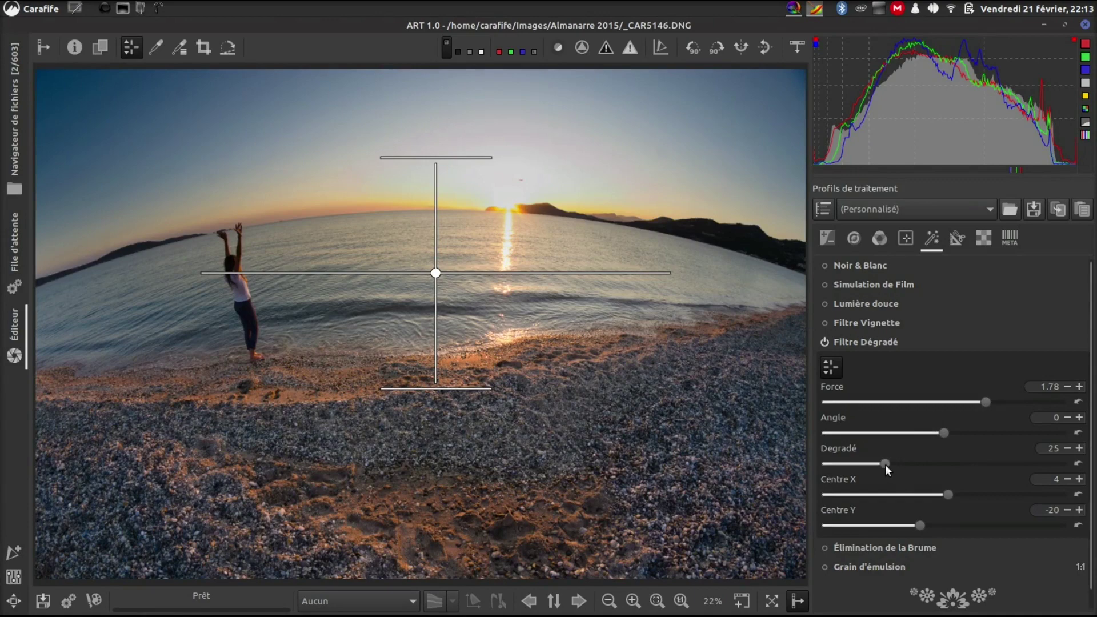
left_click_drag(885, 461, 917, 460)
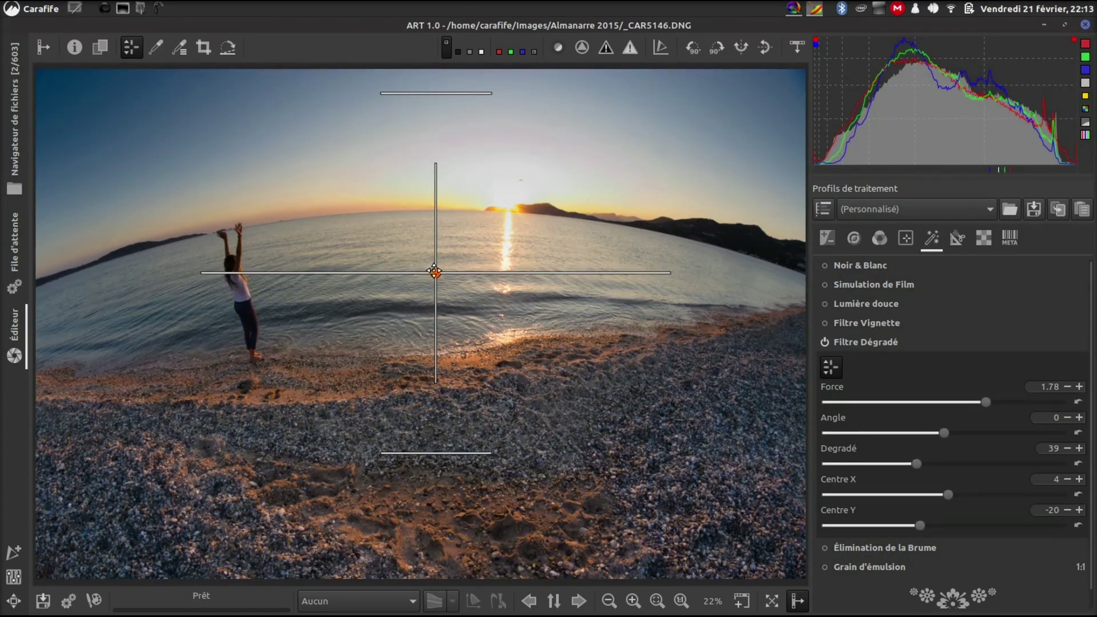
Step: Move the gradient's centre to X 11, Y -15, rotate it to an Angle of -3, and hide its guides
left_click_drag(437, 267, 463, 283)
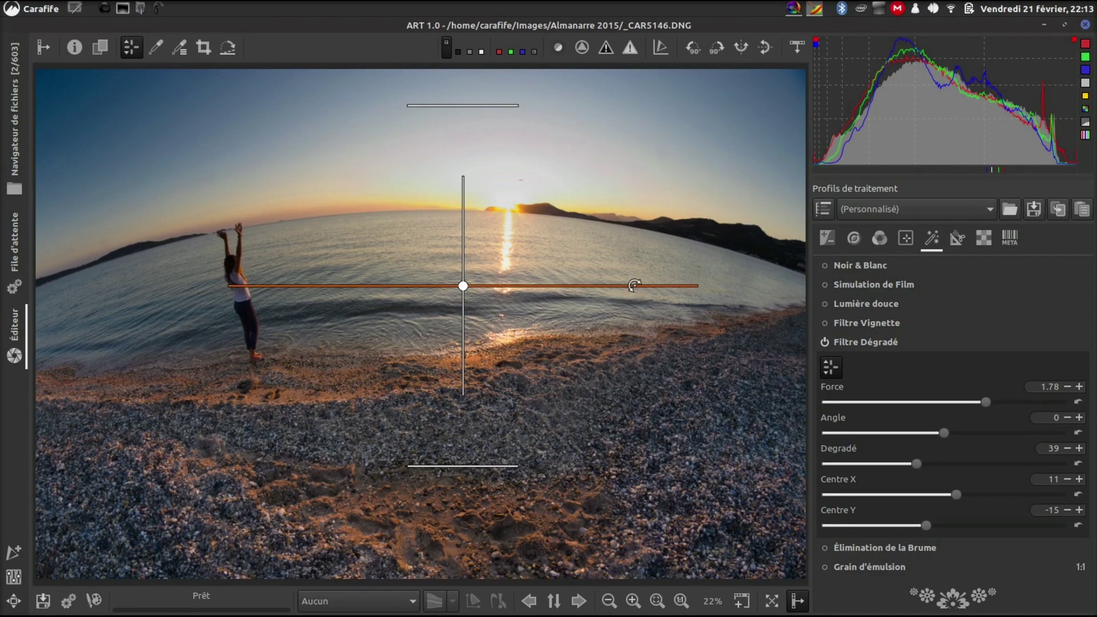
left_click_drag(635, 285, 640, 295)
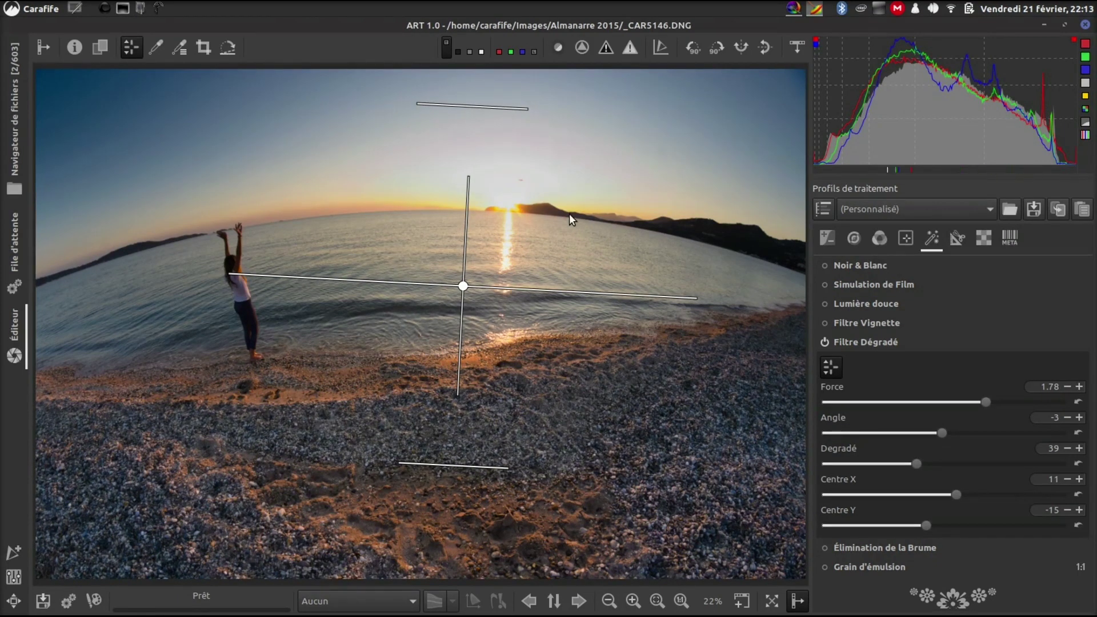
left_click(831, 366)
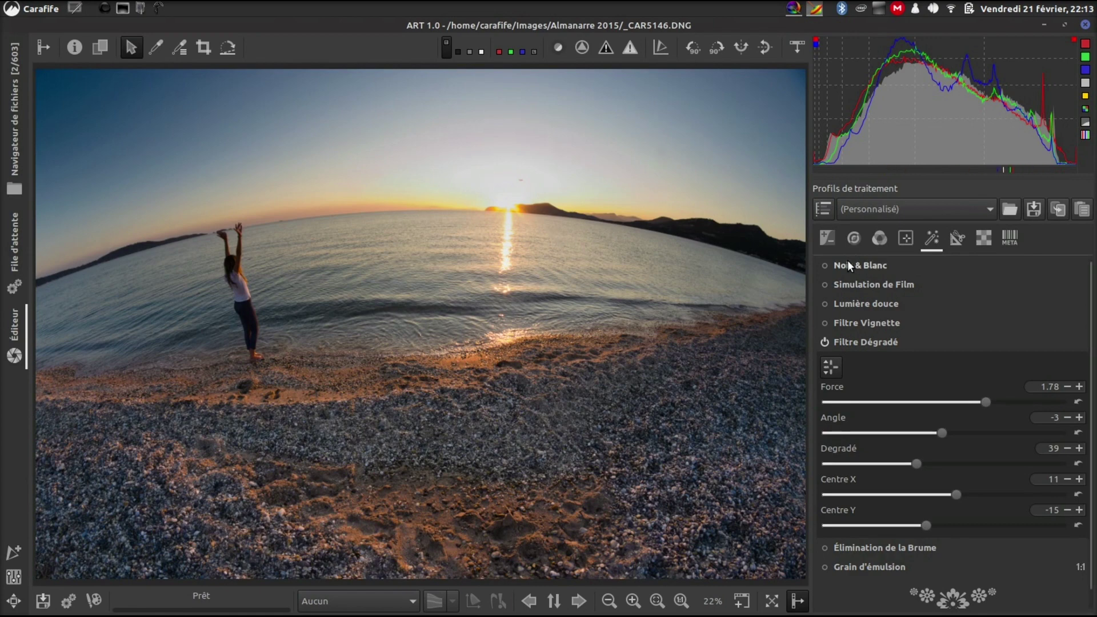
Step: Lower the beach photo's exposure compensation to -0.12 and raise it slightly again
left_click(826, 236)
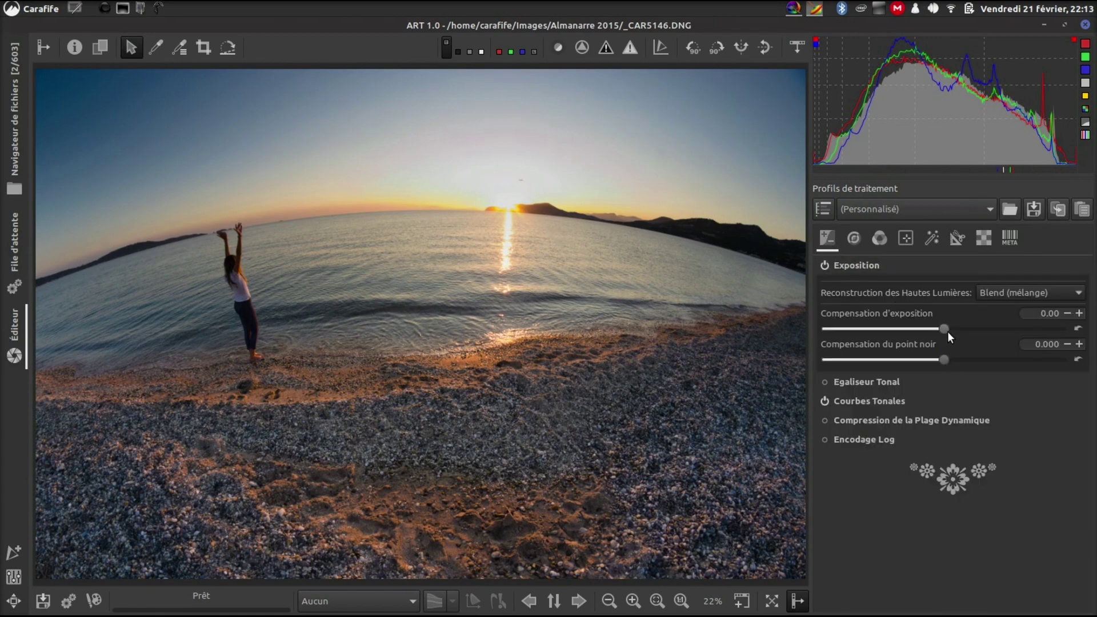
left_click_drag(945, 327, 902, 324)
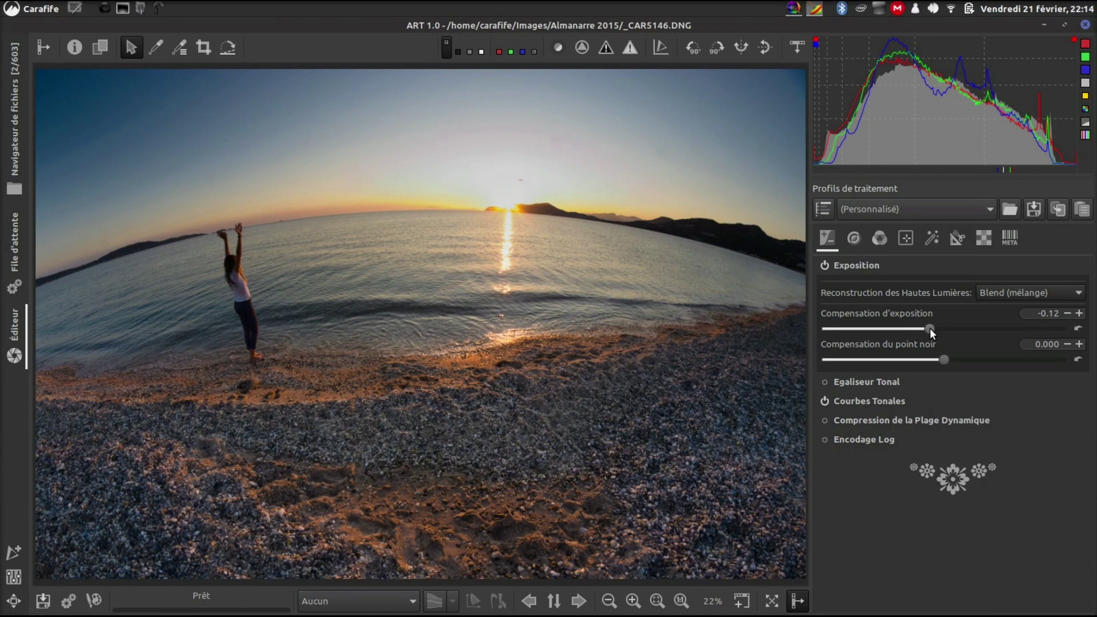
mouse_move(931, 328)
left_mouse_down()
mouse_move(905, 328)
mouse_move(942, 328)
left_mouse_up()
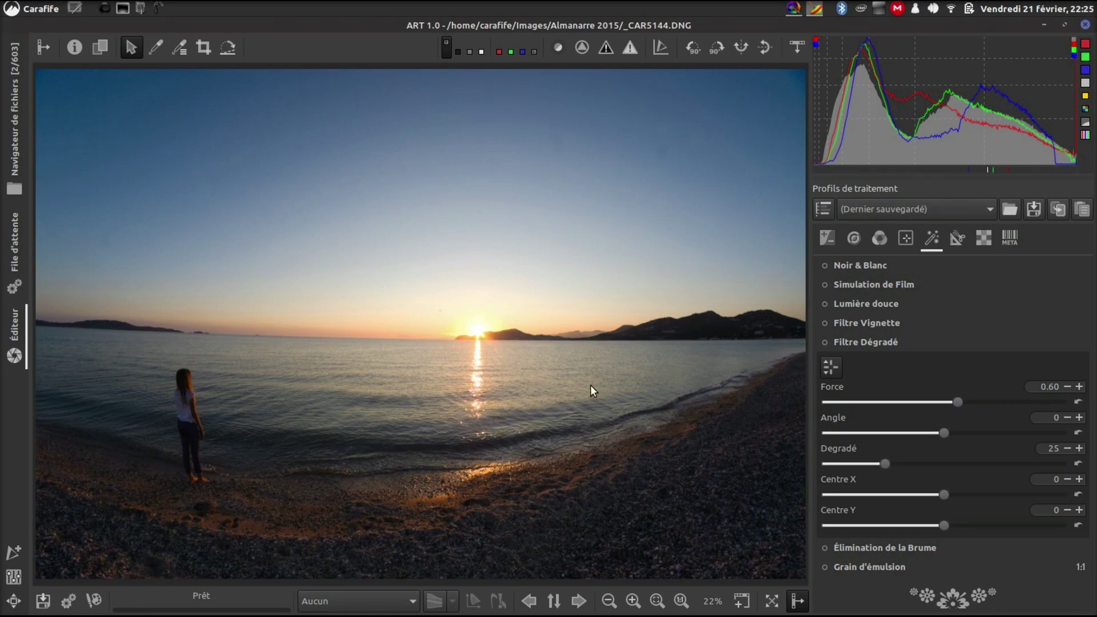
Step: Enable the Filtre Dégradé on _CAR5144.DNG, show its guides and rotate the gradient to an Angle of 179
left_click(825, 342)
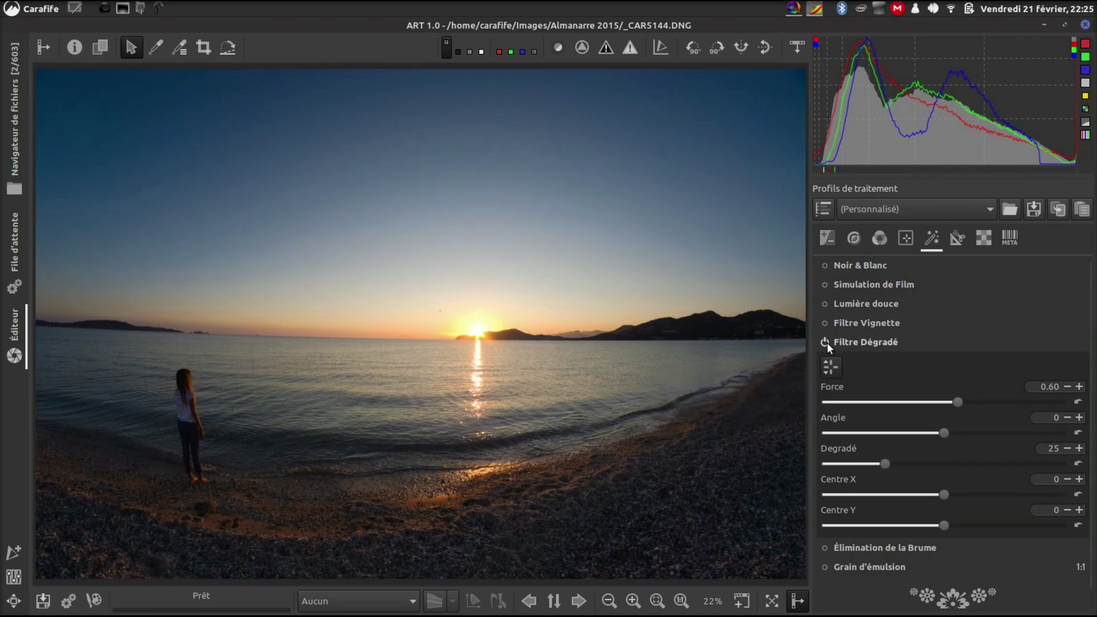
left_click(838, 363)
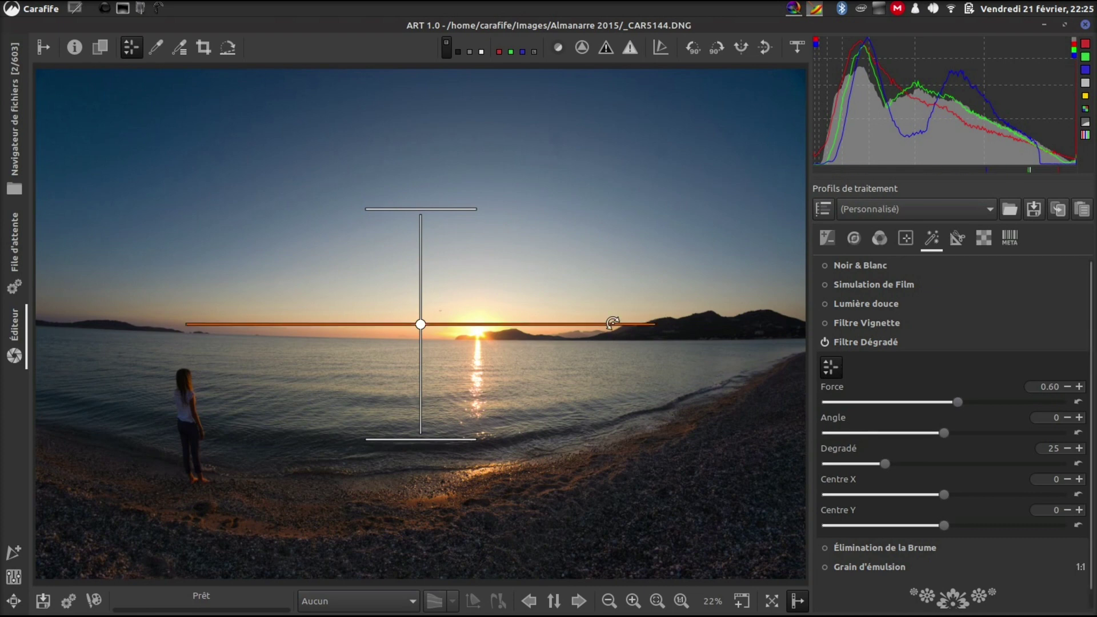
left_click_drag(612, 323, 335, 318)
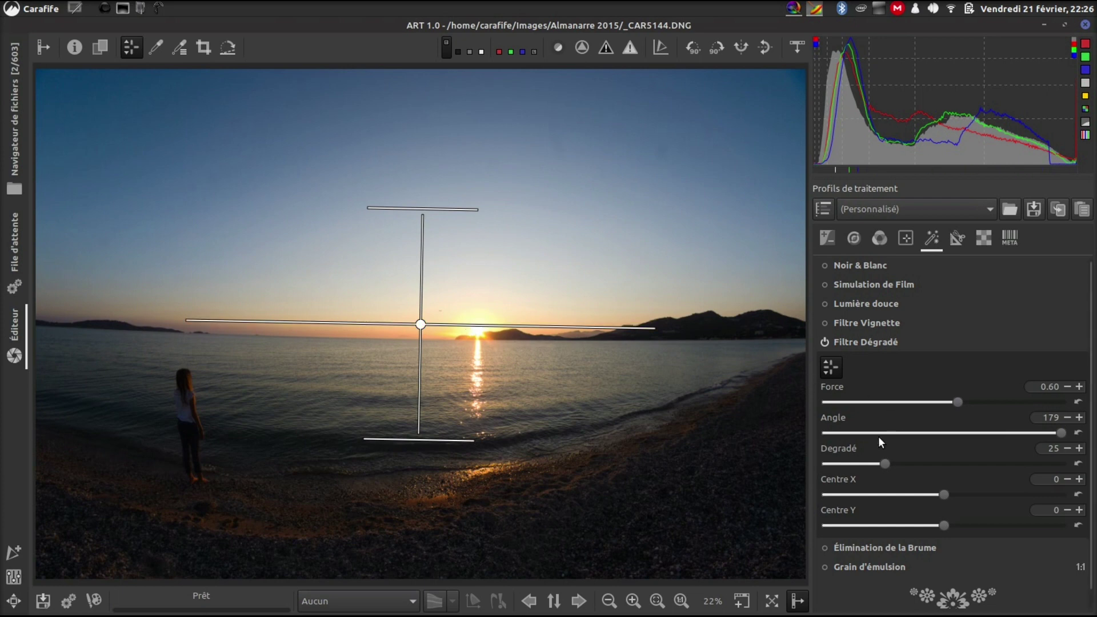
Step: Set the graduated filter's Force to -1.58 to brighten the foreground, and its Degradé to 18
left_click_drag(889, 461, 893, 461)
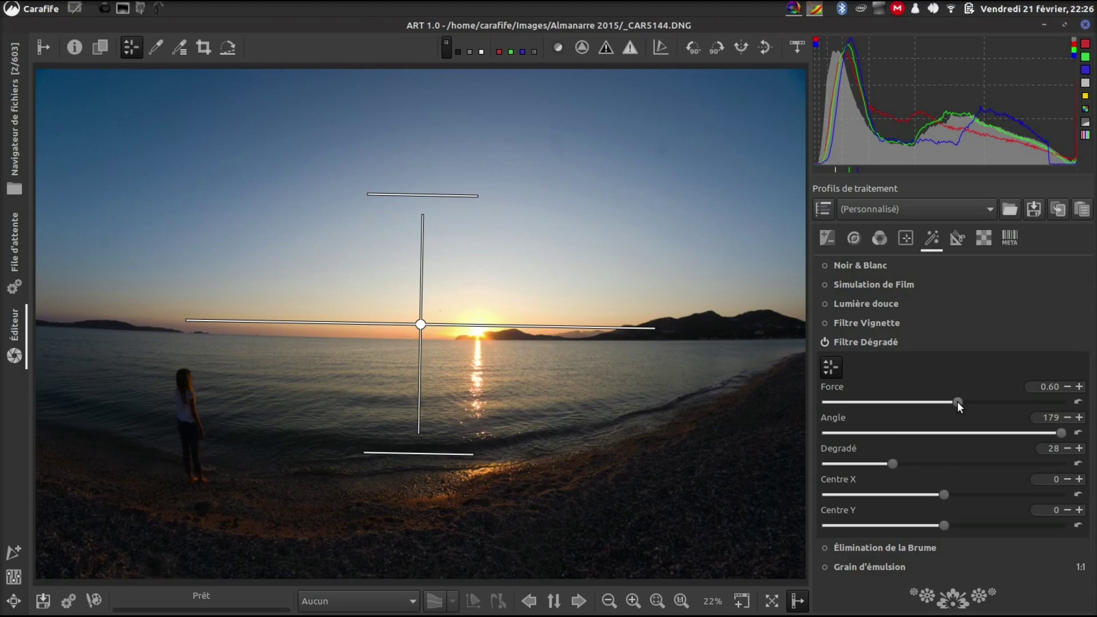
left_click_drag(957, 401, 906, 403)
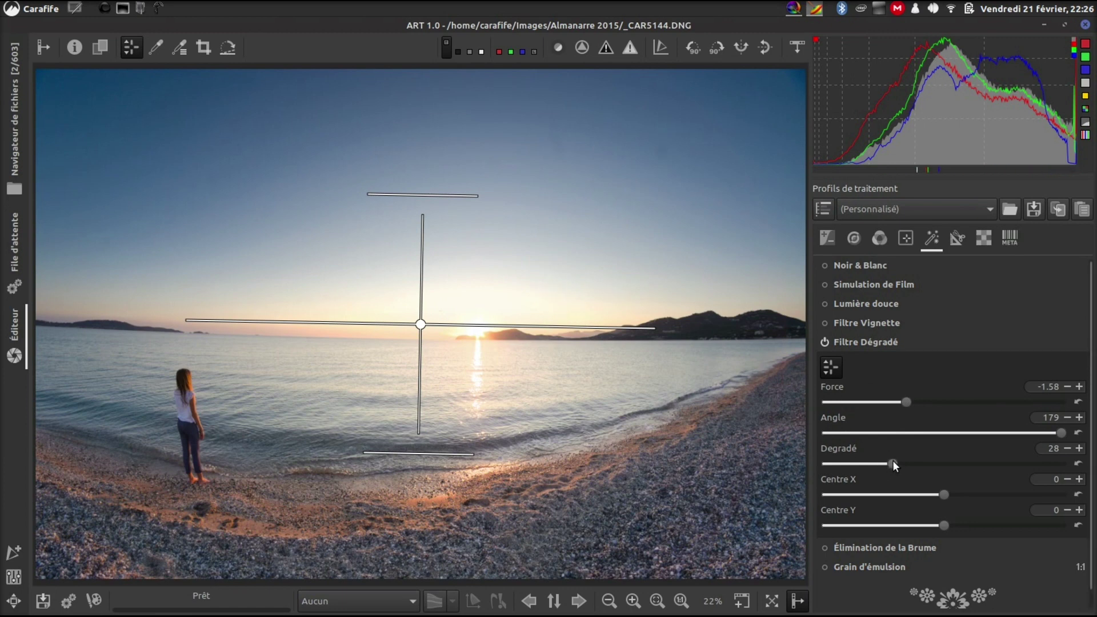
left_click_drag(892, 460, 869, 462)
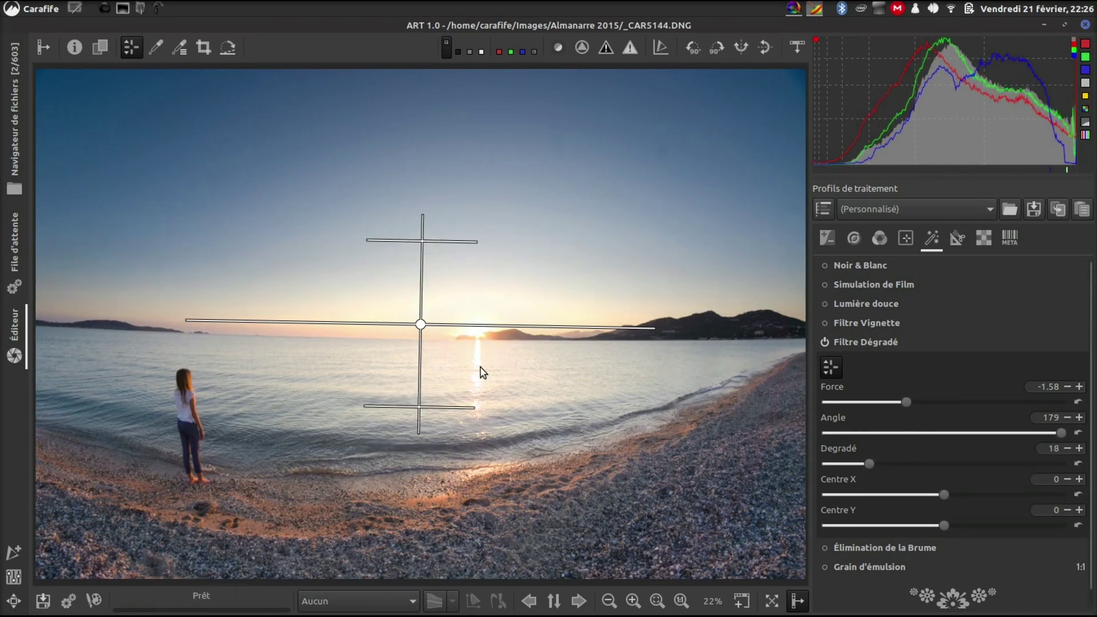
Step: Move the gradient's centre to X 1, Y 10, and set its Degradé to 44 and Force to -1.40
left_click_drag(421, 327, 425, 349)
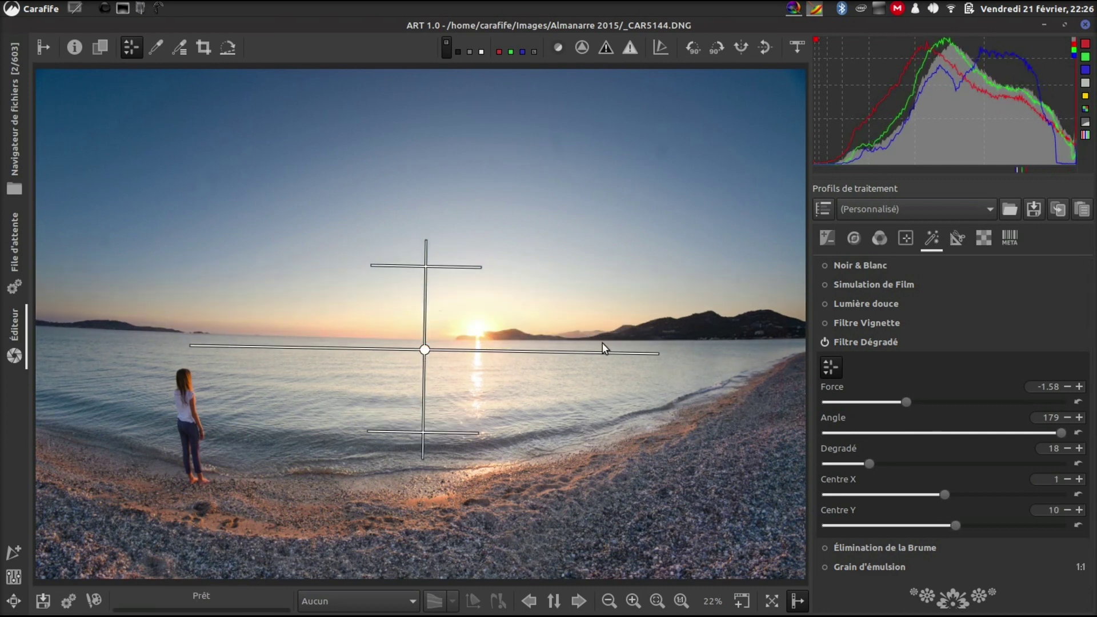
mouse_move(873, 464)
left_mouse_down()
mouse_move(942, 466)
mouse_move(930, 466)
left_mouse_up()
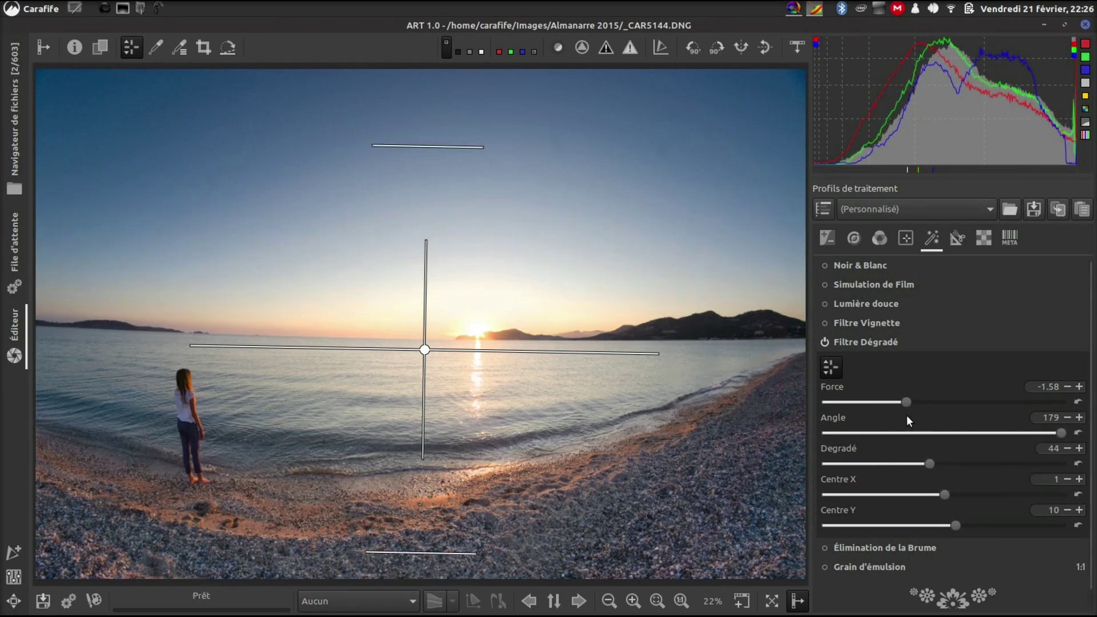
left_click_drag(907, 402, 916, 399)
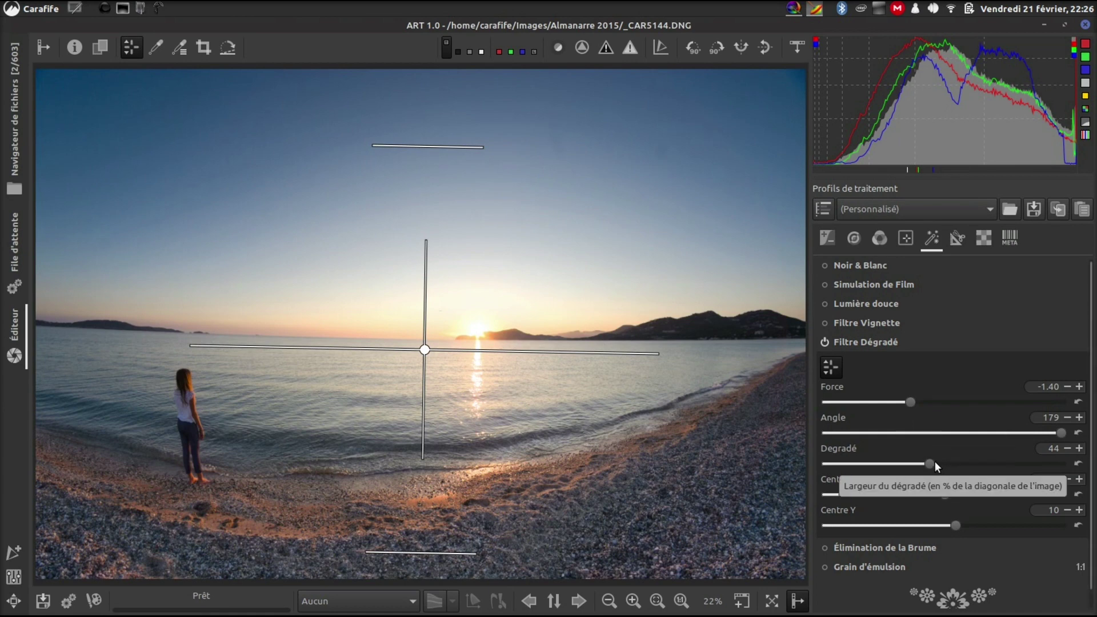
Step: Reduce the Degradé to 0 and align the gradient with the sea horizon by moving its centre to X 0, Y 7
left_click_drag(930, 460, 826, 458)
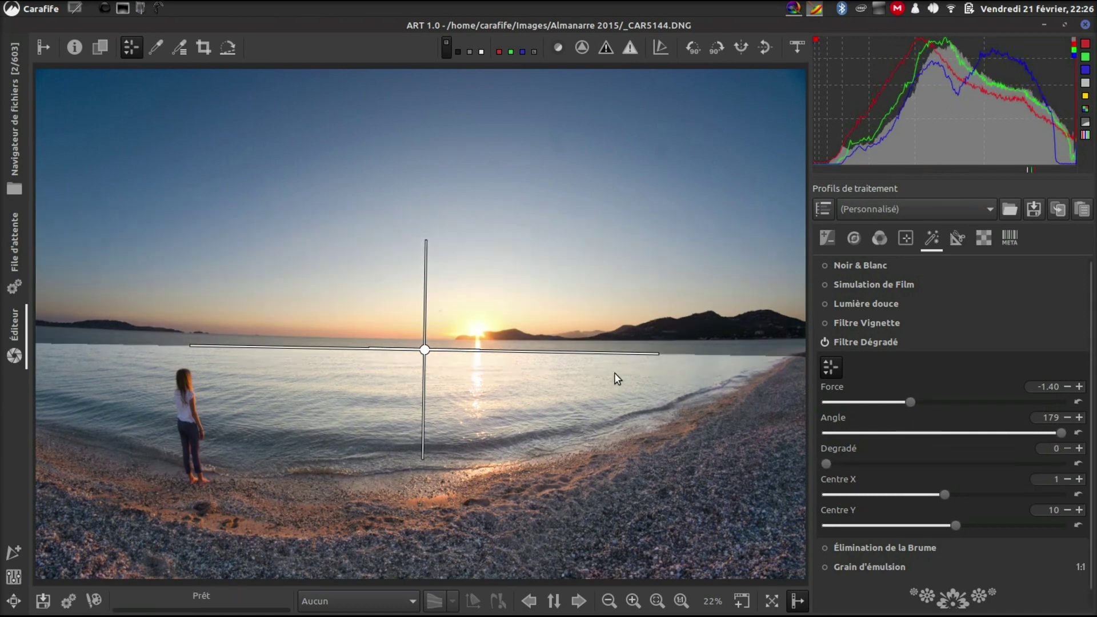
left_click_drag(425, 345, 420, 343)
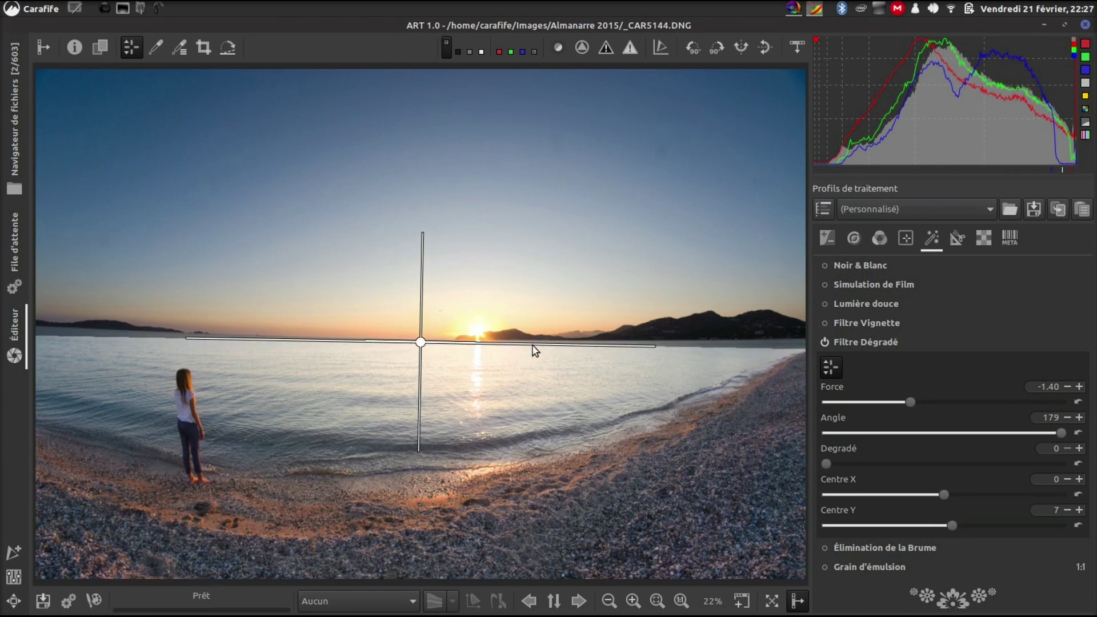
left_click_drag(534, 348, 530, 345)
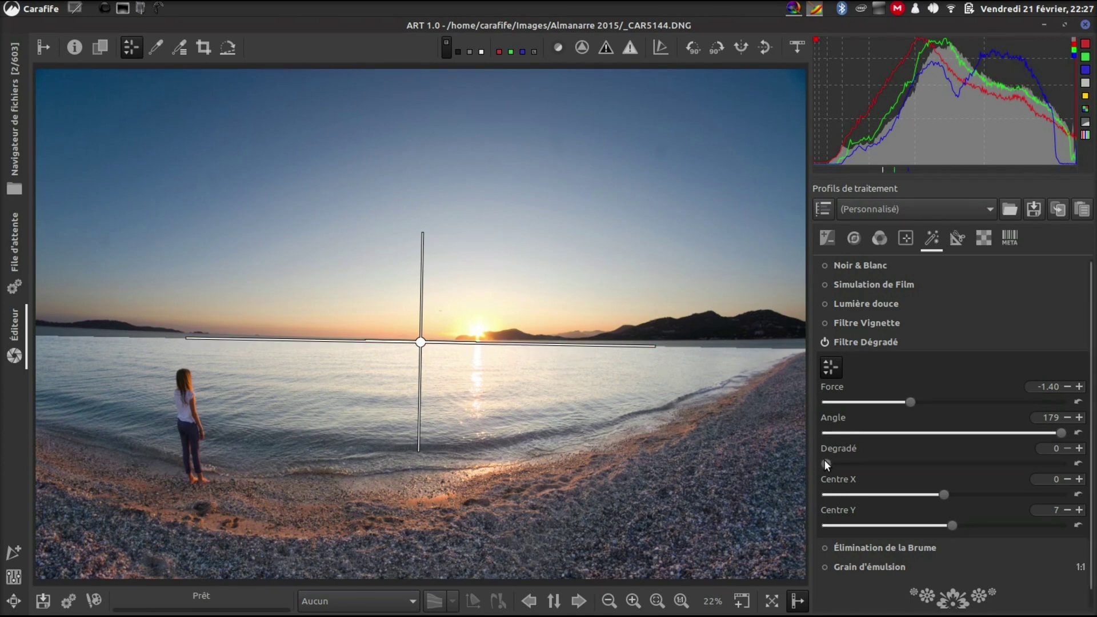
Step: Soften the gradient's transition to a Degradé of 5 and hide its guides
left_click_drag(824, 462, 835, 460)
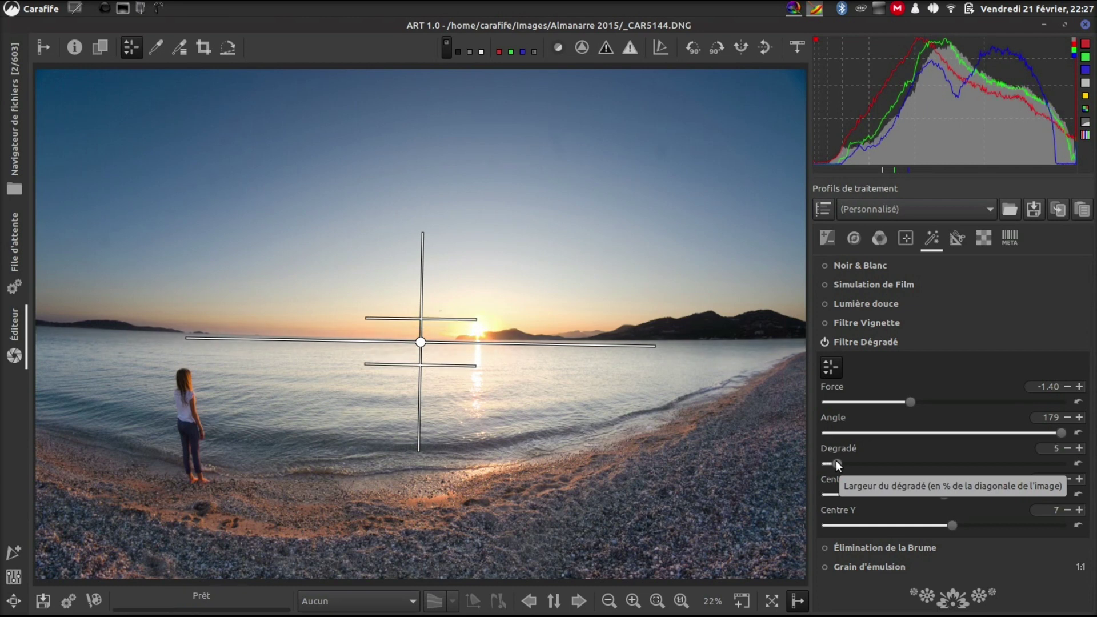
left_click(825, 367)
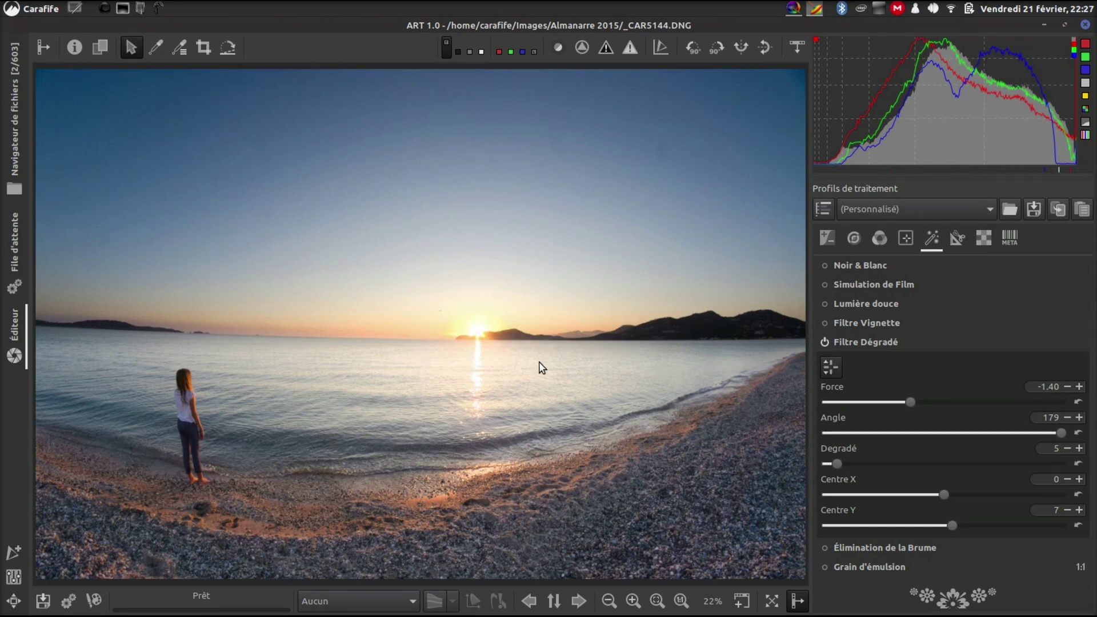
Step: Lower the exposure compensation of the beach photo slightly below 0
left_click(825, 238)
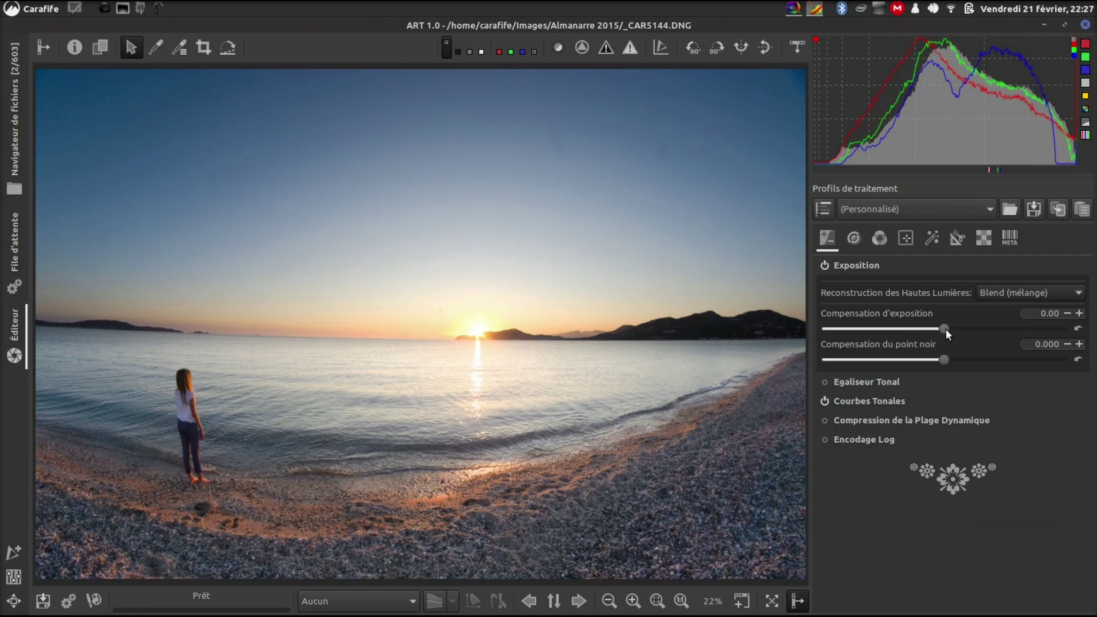
mouse_move(944, 328)
left_mouse_down()
mouse_move(913, 328)
mouse_move(952, 328)
mouse_move(930, 324)
left_mouse_up()
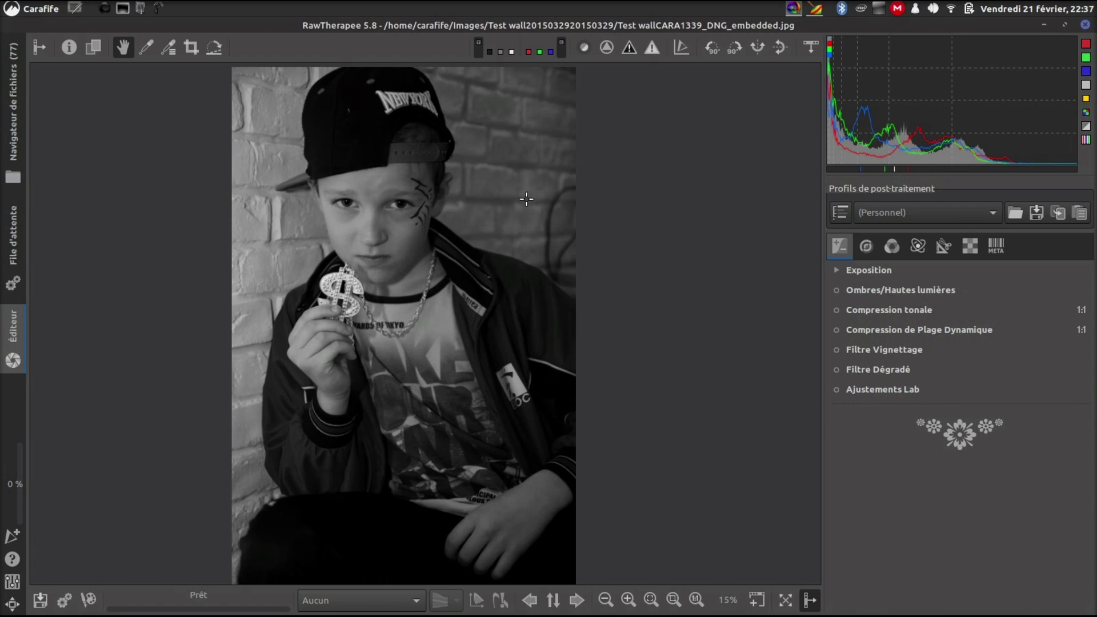
Step: Enable the Filtre Dégradé on the black-and-white portrait, show its guides and set the Force to -1.04
left_click(865, 372)
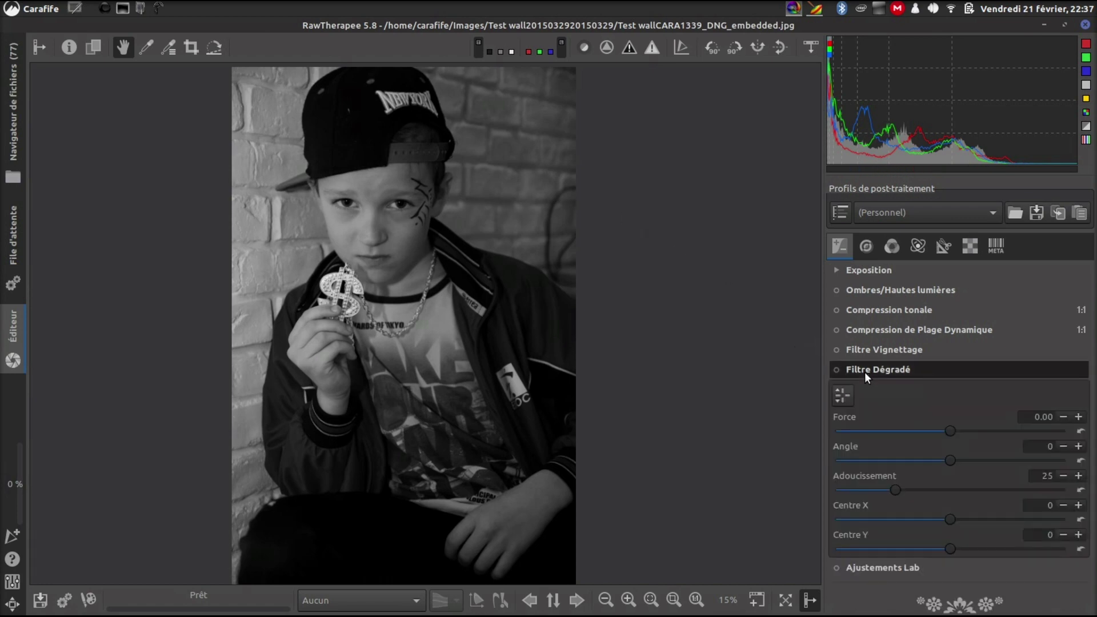
left_click(838, 369)
left_click(842, 395)
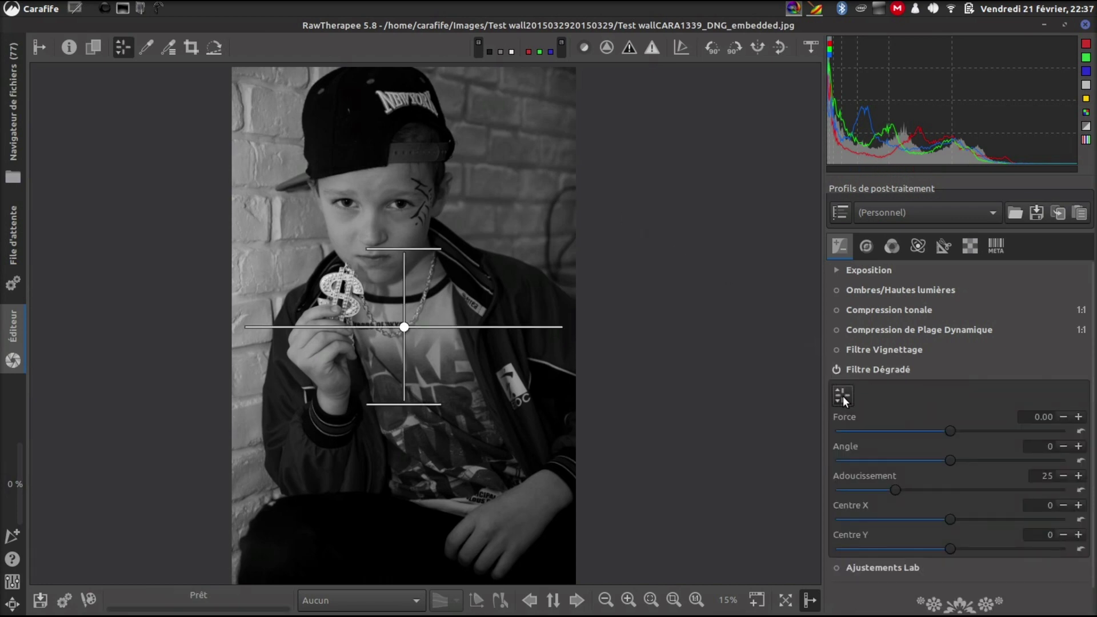
left_click(948, 430)
mouse_move(937, 425)
left_mouse_down()
mouse_move(918, 423)
mouse_move(939, 430)
mouse_move(927, 433)
left_mouse_up()
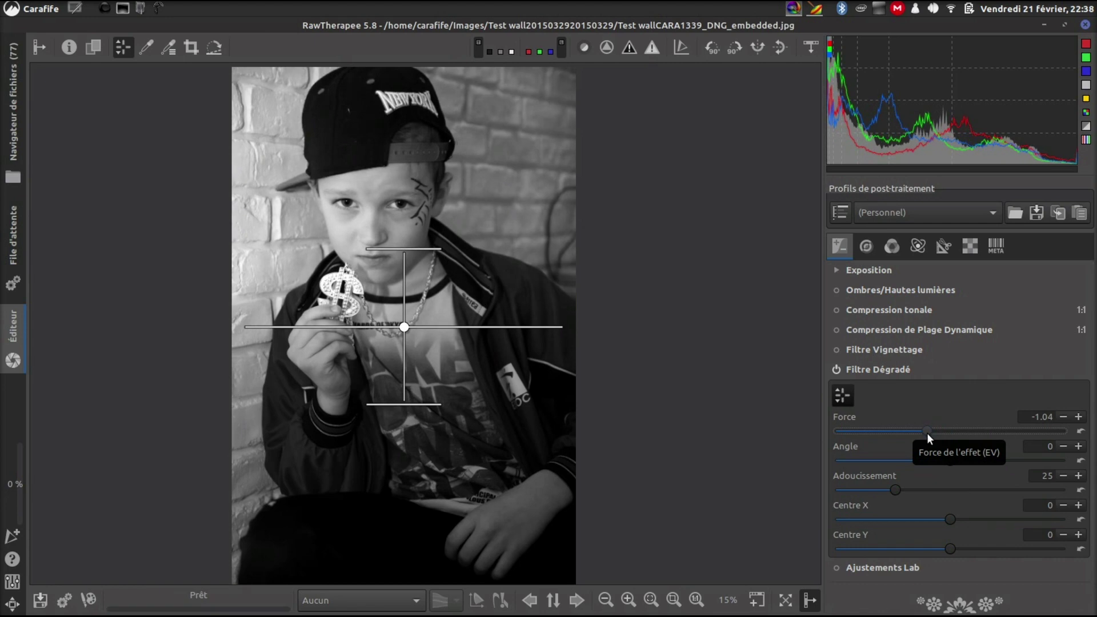
Step: Rotate the gradient to an Angle of -78, centre it on the face at X -9, Y -35, and set Adoucissement to 34
left_click_drag(503, 325, 418, 394)
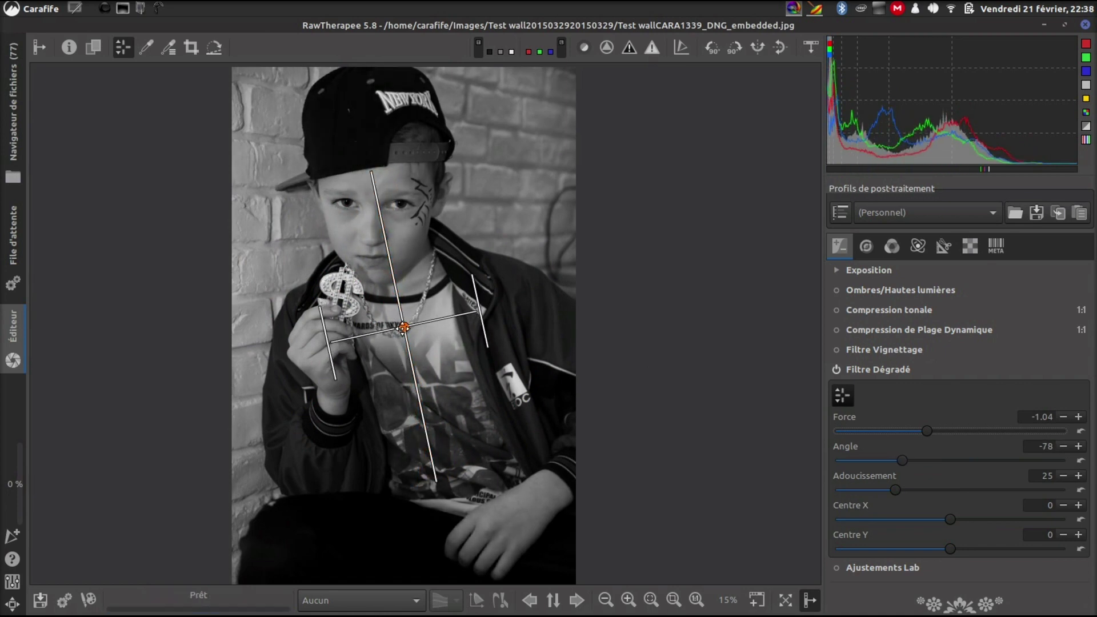
left_click_drag(403, 327, 388, 235)
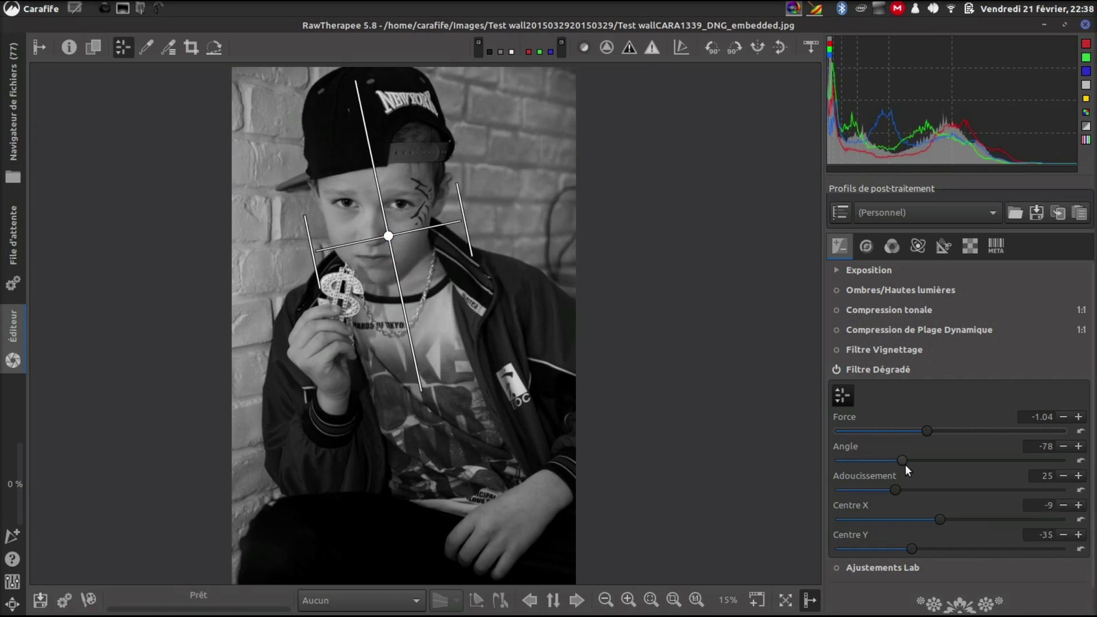
left_click_drag(896, 485, 914, 485)
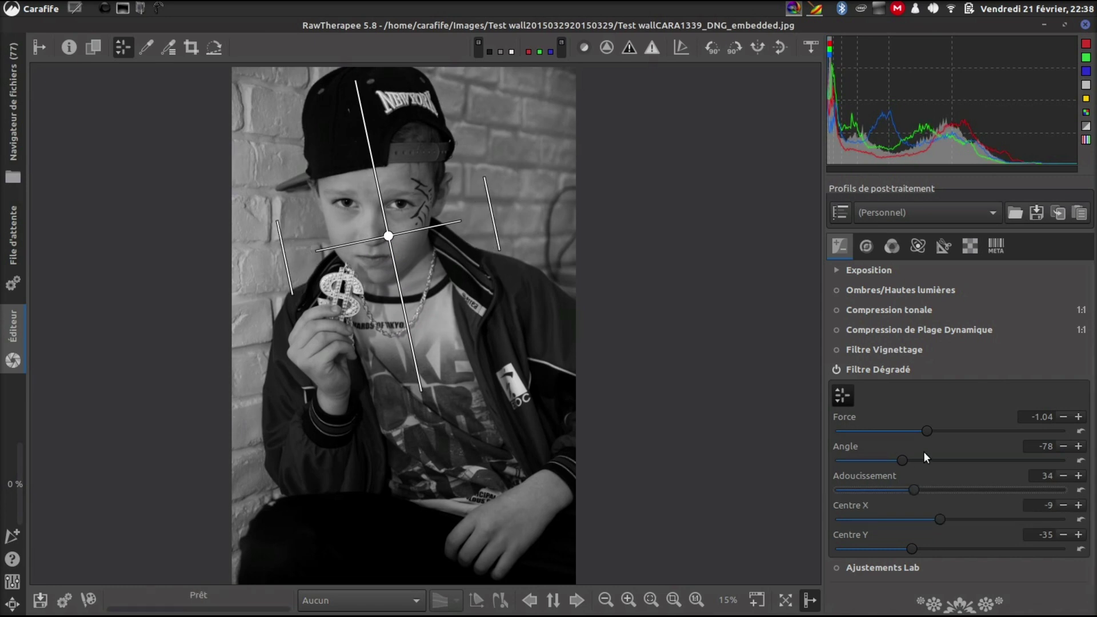
Step: Strengthen the graduated filter to a Force of -1.76, then hide its guides and collapse its settings
left_click_drag(926, 428, 911, 428)
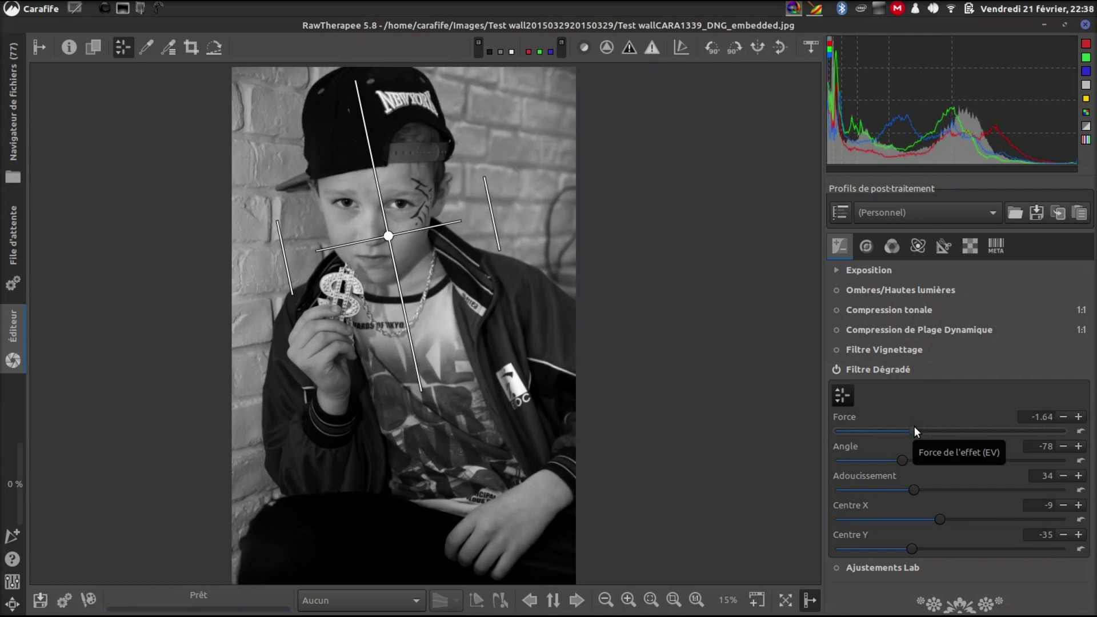
left_click_drag(914, 426, 908, 426)
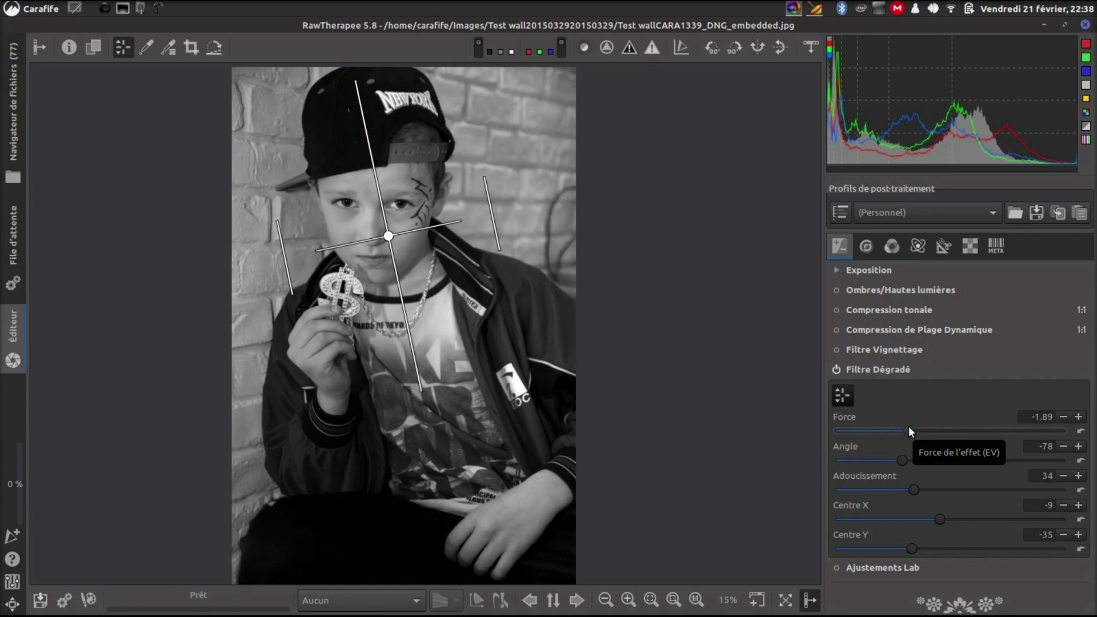
left_click_drag(908, 426, 911, 426)
left_click(848, 399)
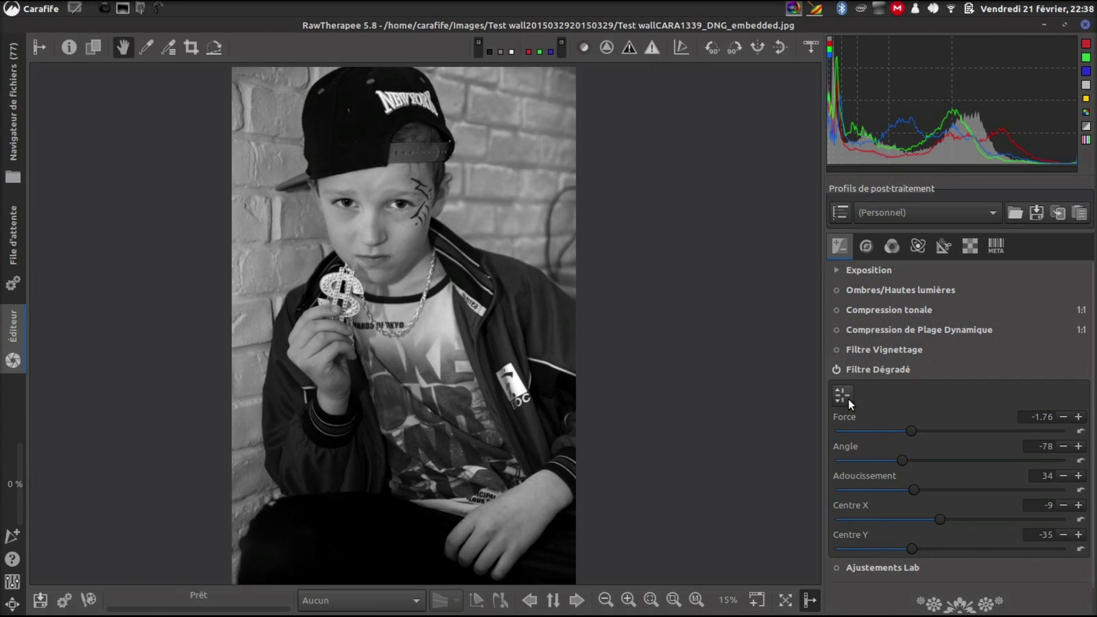
left_click(872, 371)
Step: Raise the portrait's exposure compensation to 0.16
left_click(869, 269)
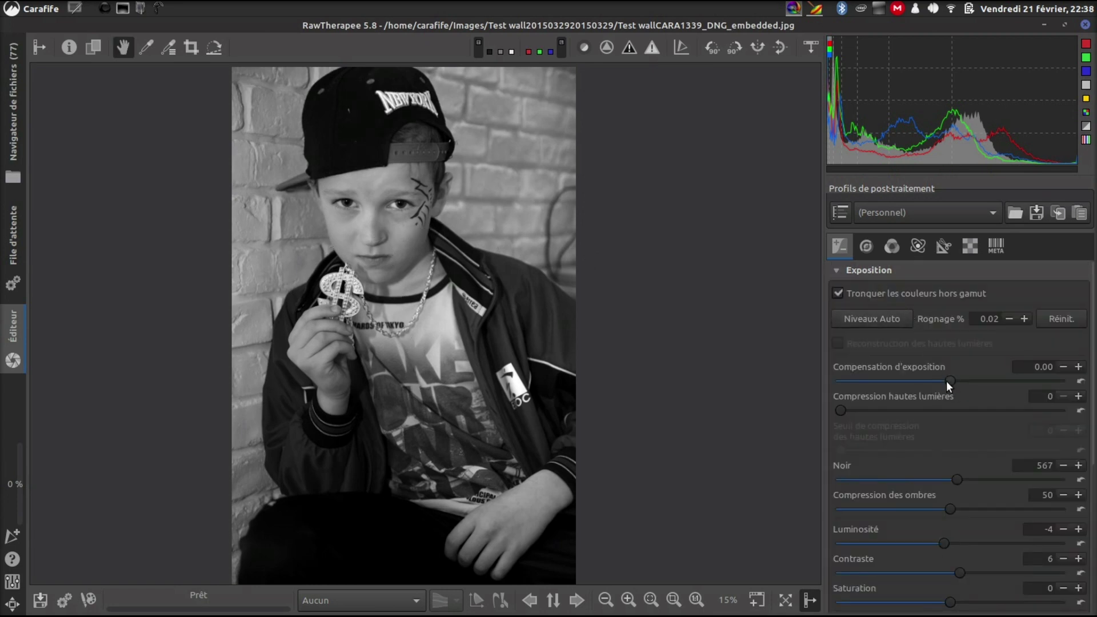
mouse_move(946, 380)
left_mouse_down()
mouse_move(961, 379)
mouse_move(925, 378)
mouse_move(954, 379)
left_mouse_up()
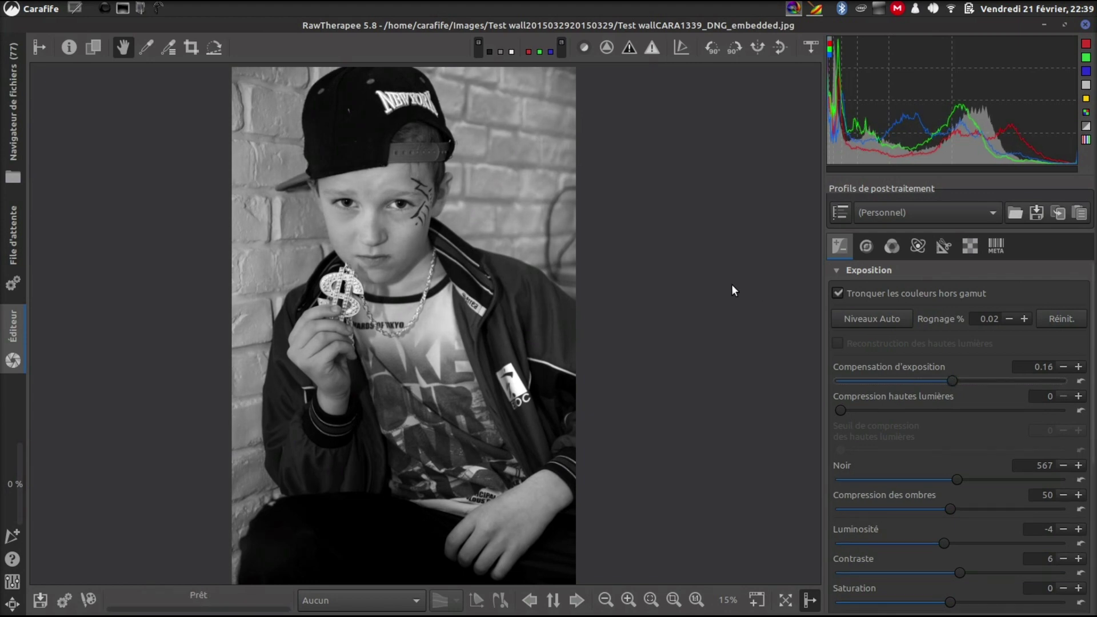